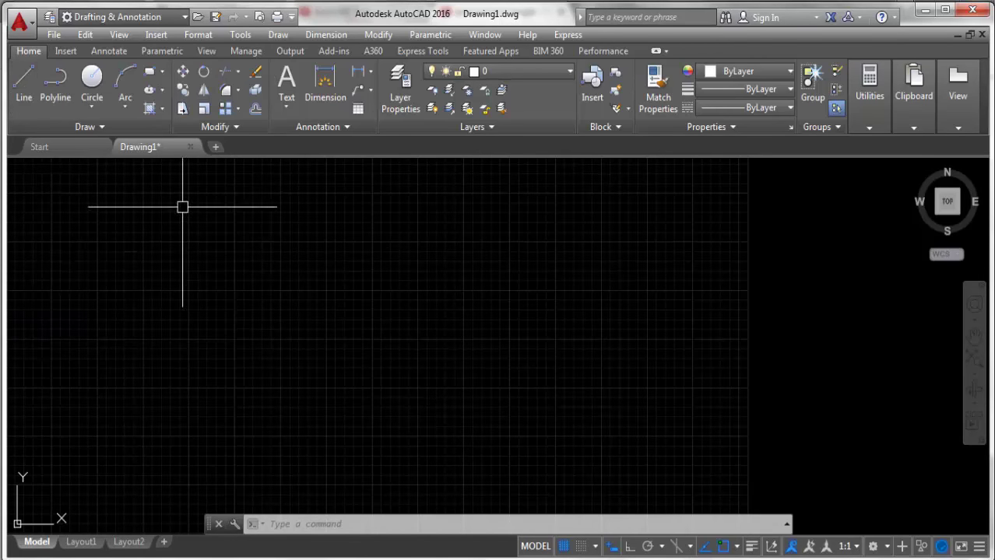
# Step: Draw a 12-foot horizontal line with Ortho on, using the L command
pyautogui.write('L')
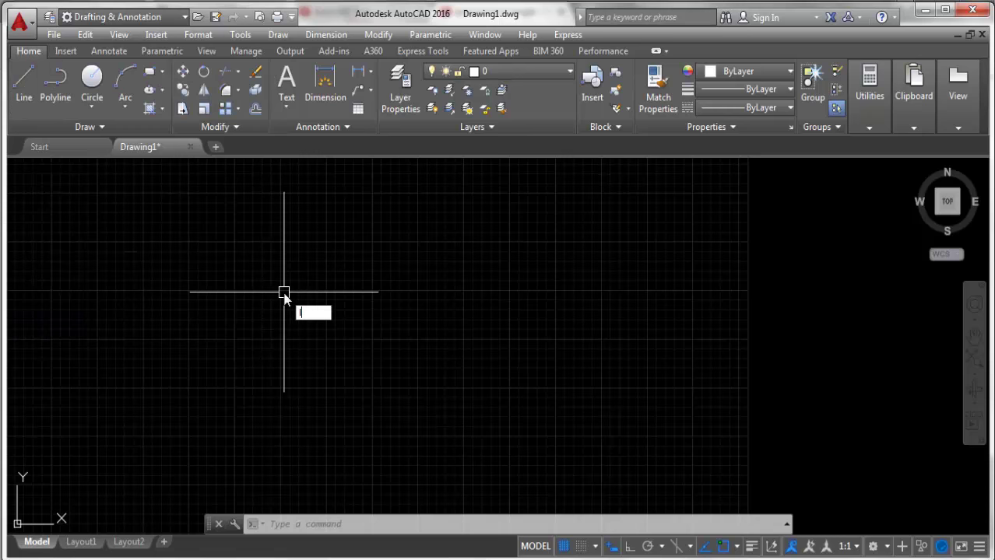
pyautogui.press('Return')
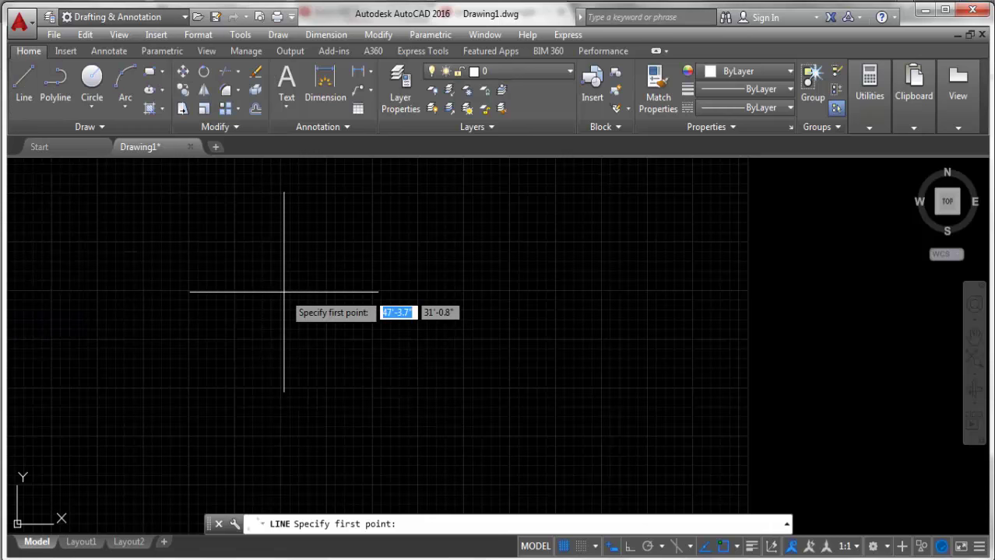
pyautogui.click(246, 300)
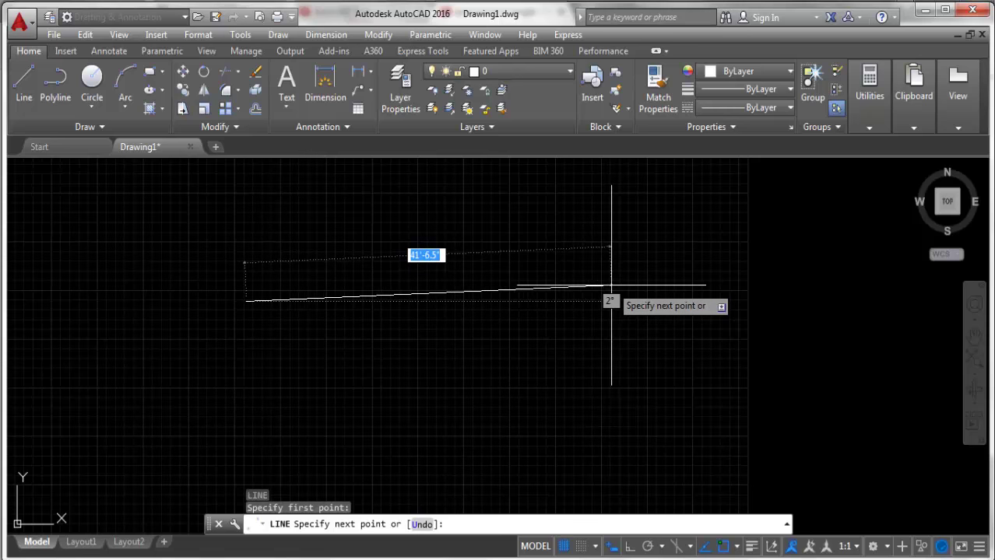
pyautogui.press('F8')
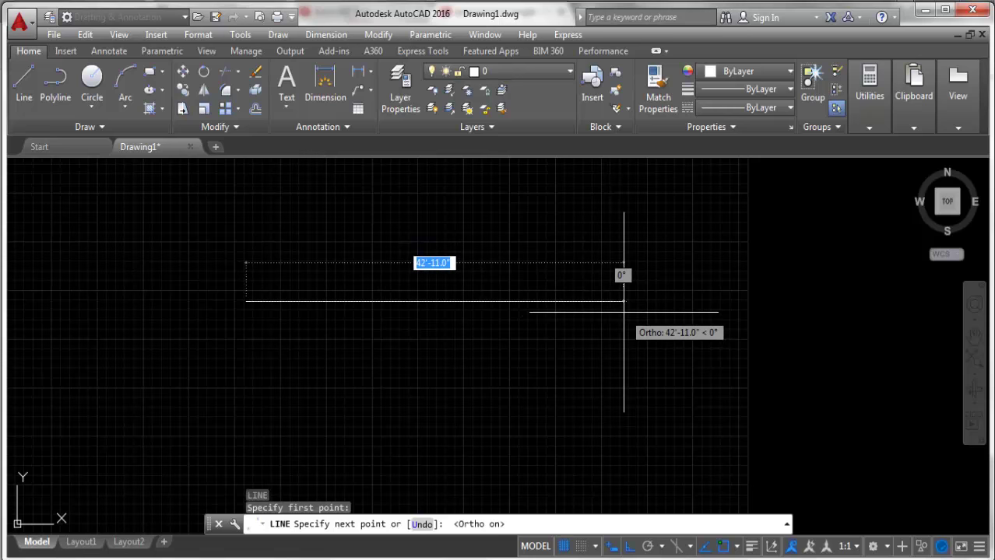
pyautogui.write('12')
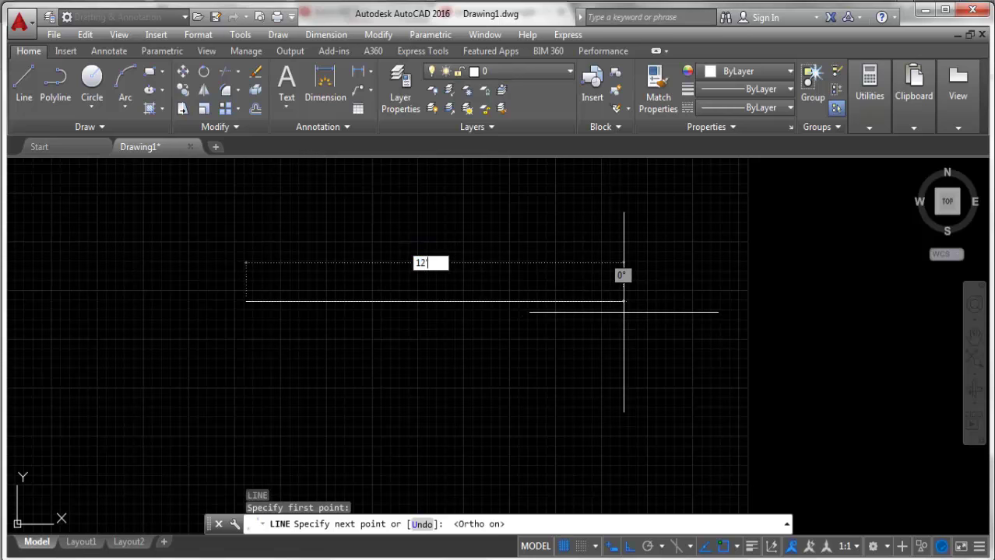
pyautogui.press('Return')
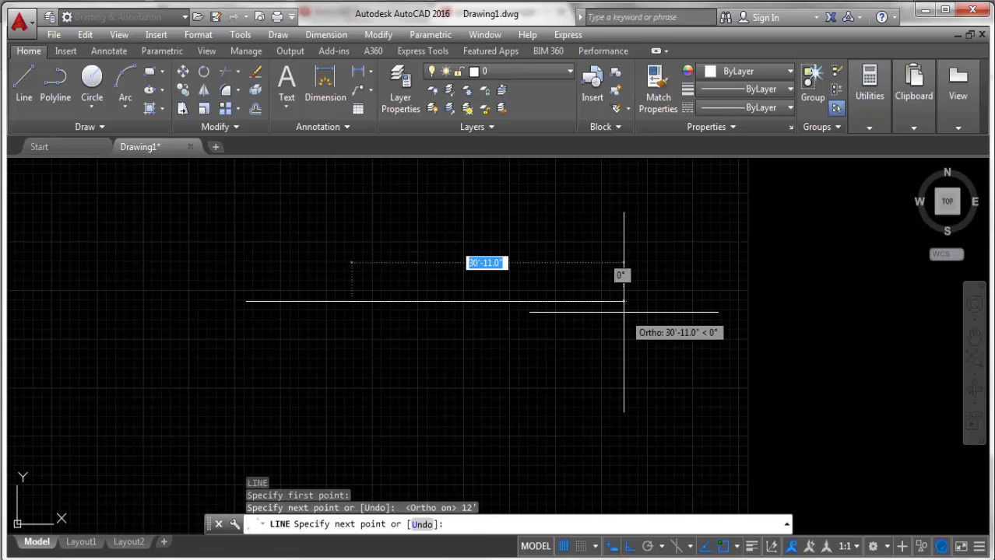
pyautogui.press('Return')
pyautogui.scroll(3, 362, 345)
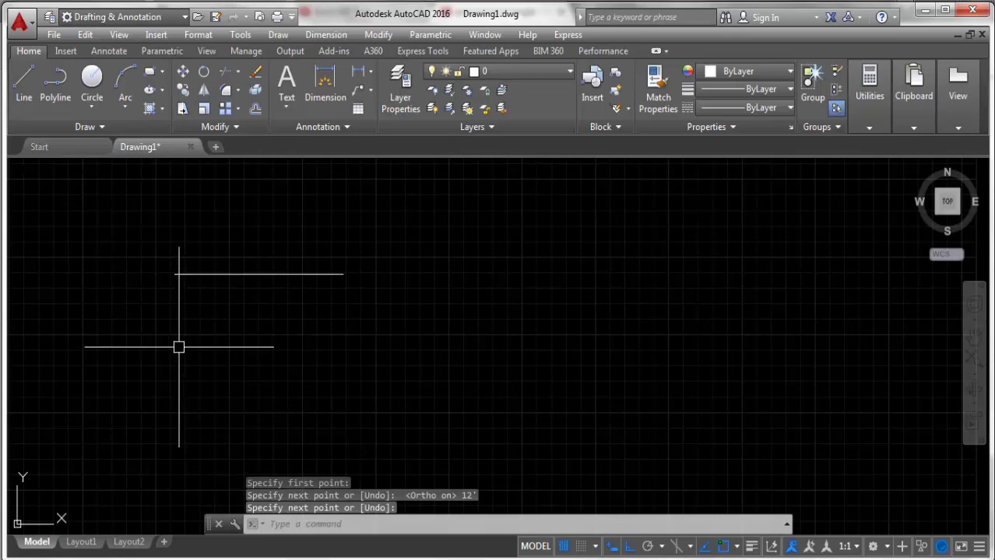
# Step: Draw a separate 15-foot line slanting up to the right with Ortho off
pyautogui.write('l')
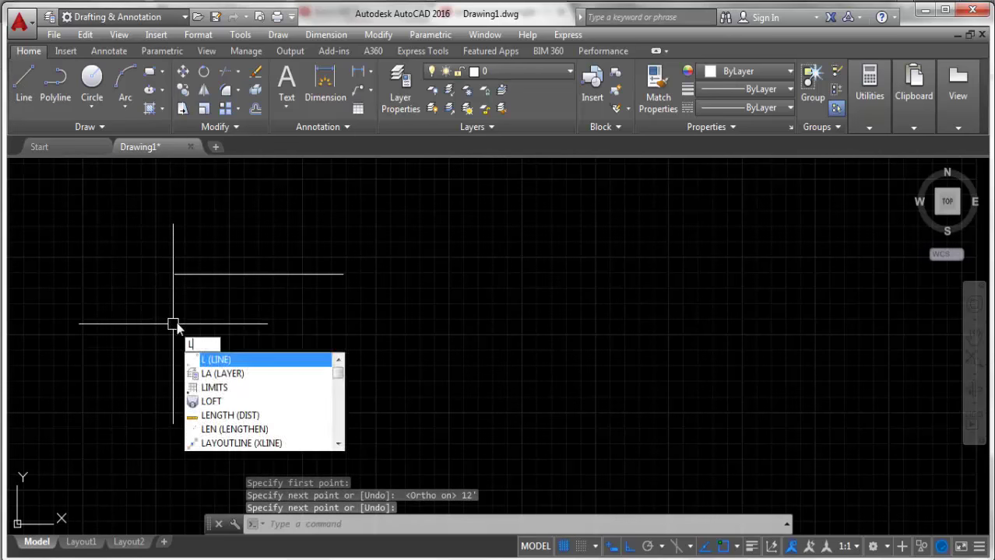
pyautogui.press('Return')
pyautogui.click(355, 405)
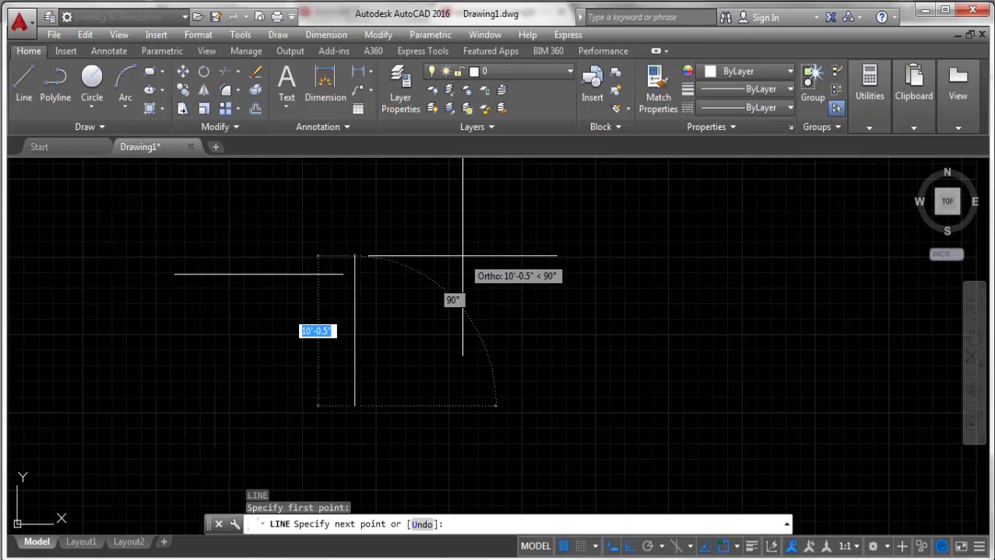
pyautogui.press('F8')
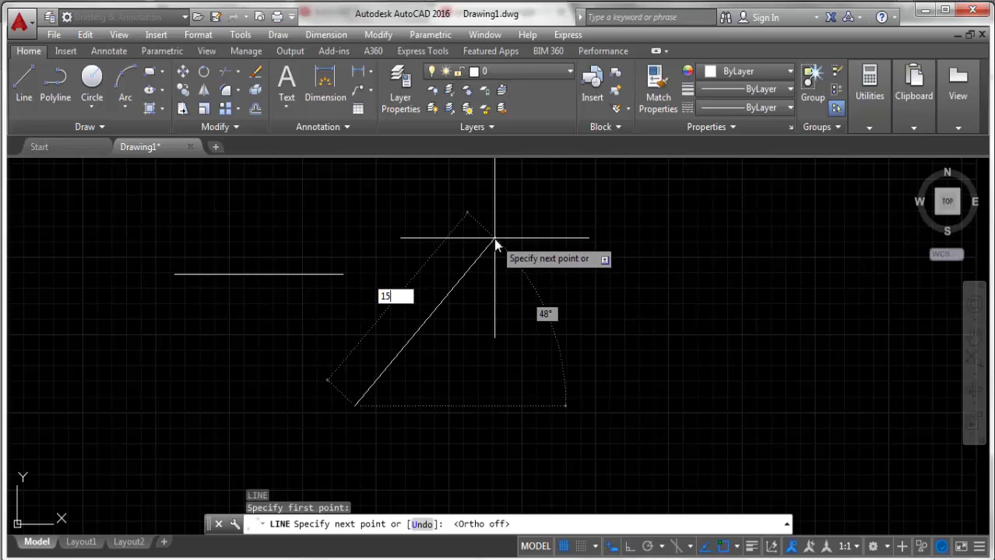
pyautogui.write("'")
pyautogui.press('Return')
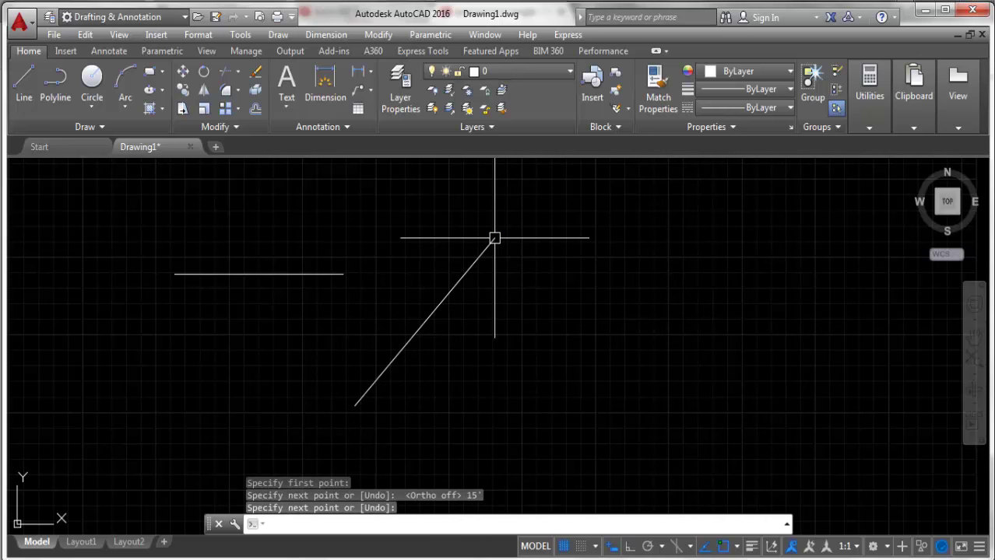
pyautogui.press('Return')
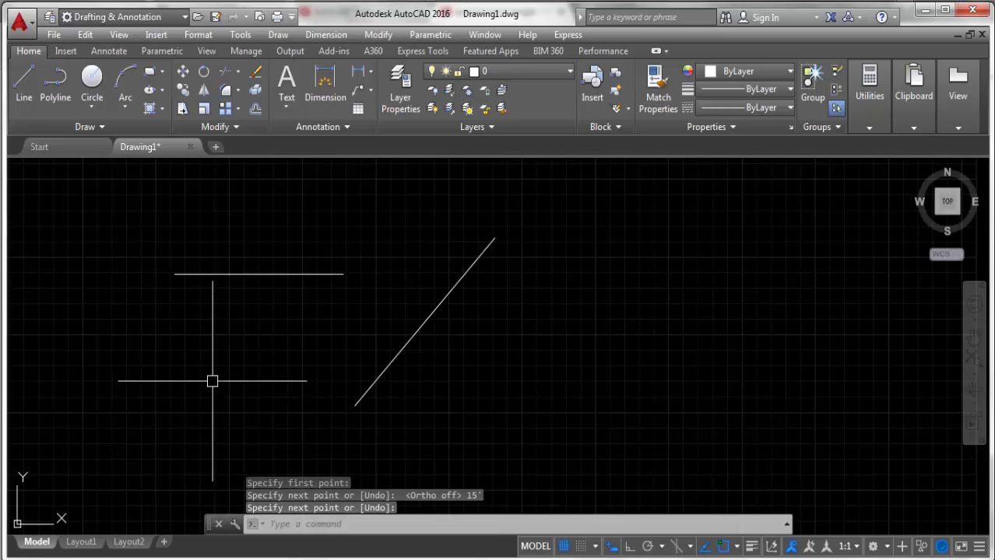
pyautogui.scroll(2, 176, 274)
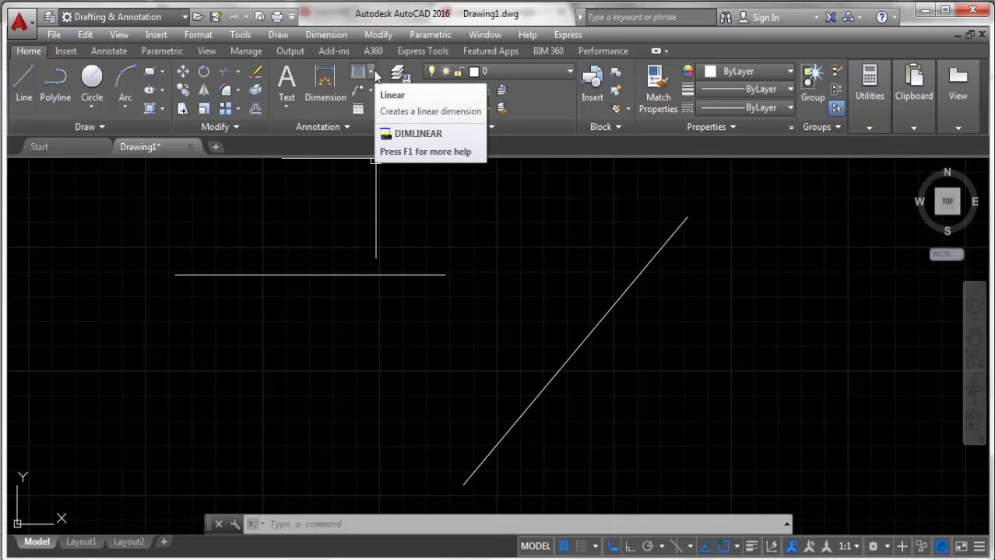
# Step: Add a linear dimension (144.0000) above the horizontal line between its endpoints
pyautogui.click(372, 71)
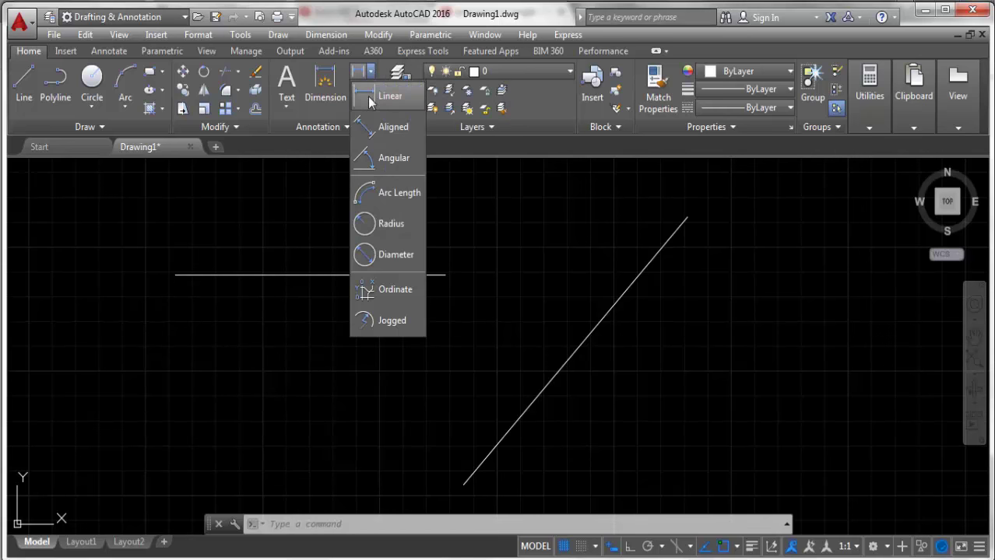
pyautogui.click(371, 96)
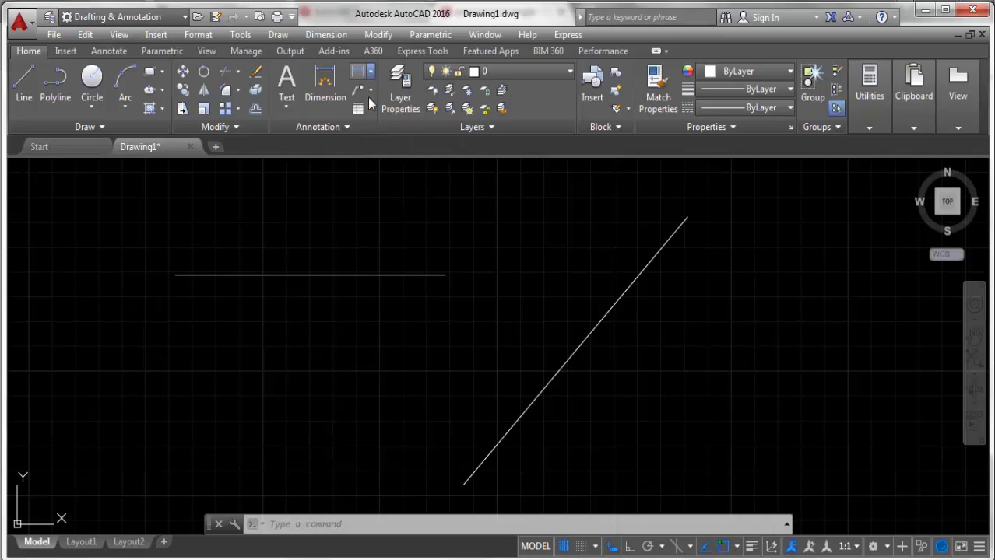
pyautogui.click(176, 275)
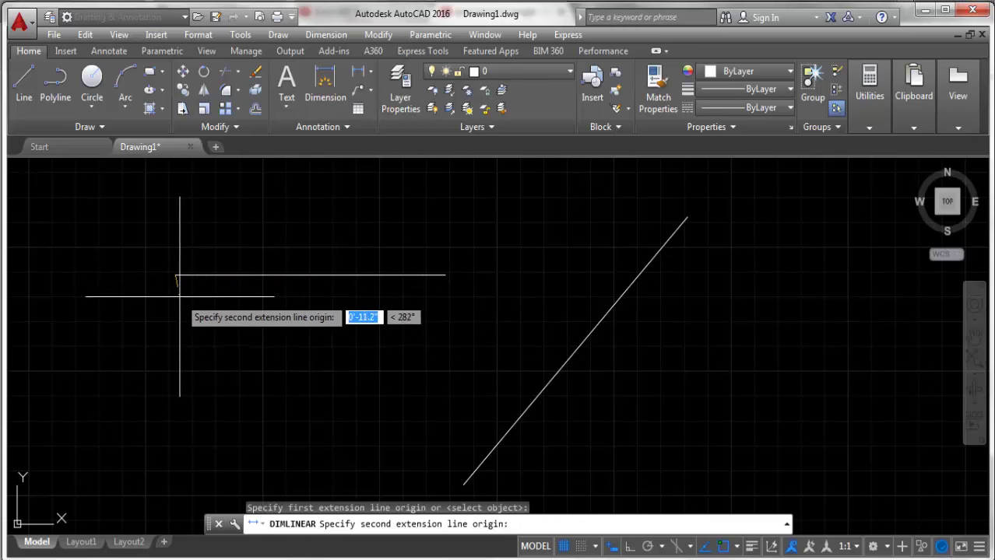
pyautogui.click(447, 274)
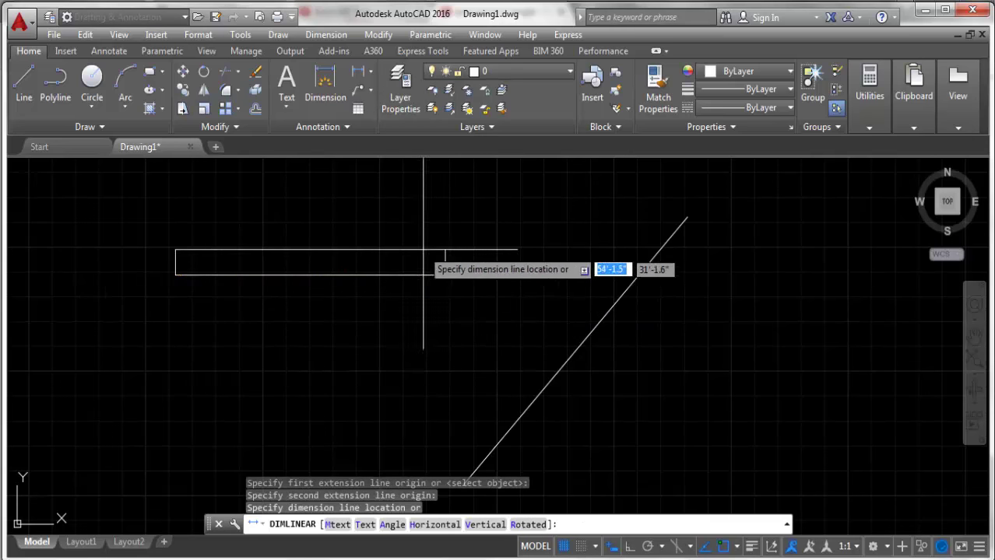
pyautogui.click(317, 254)
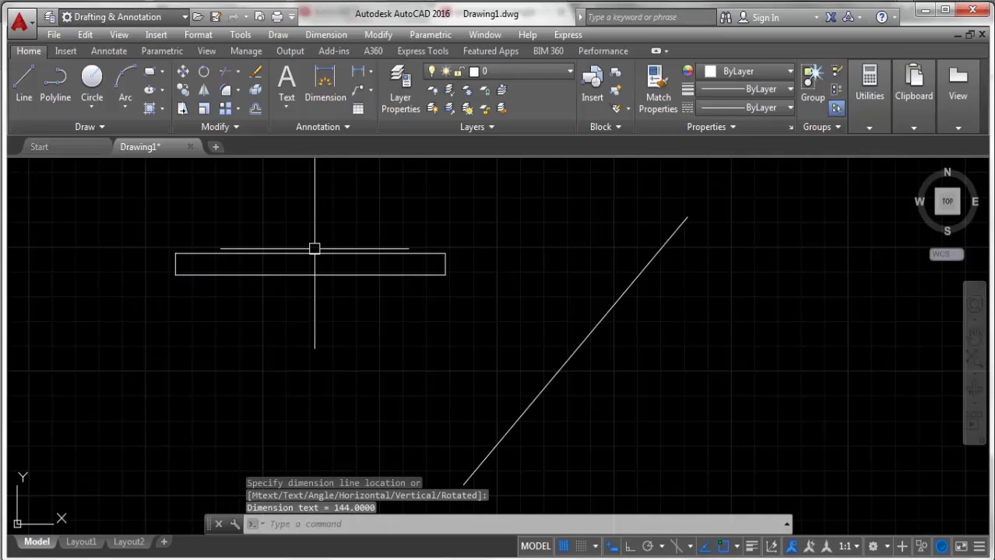
pyautogui.scroll(3, 288, 258)
pyautogui.scroll(3, 327, 233)
pyautogui.scroll(3, 366, 233)
pyautogui.scroll(2, 343, 311)
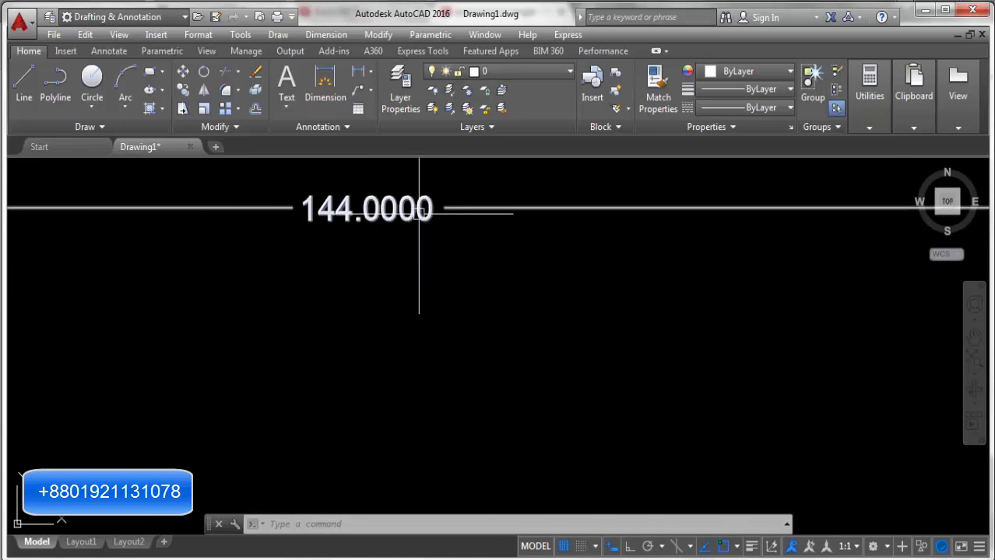
pyautogui.scroll(-2, 344, 215)
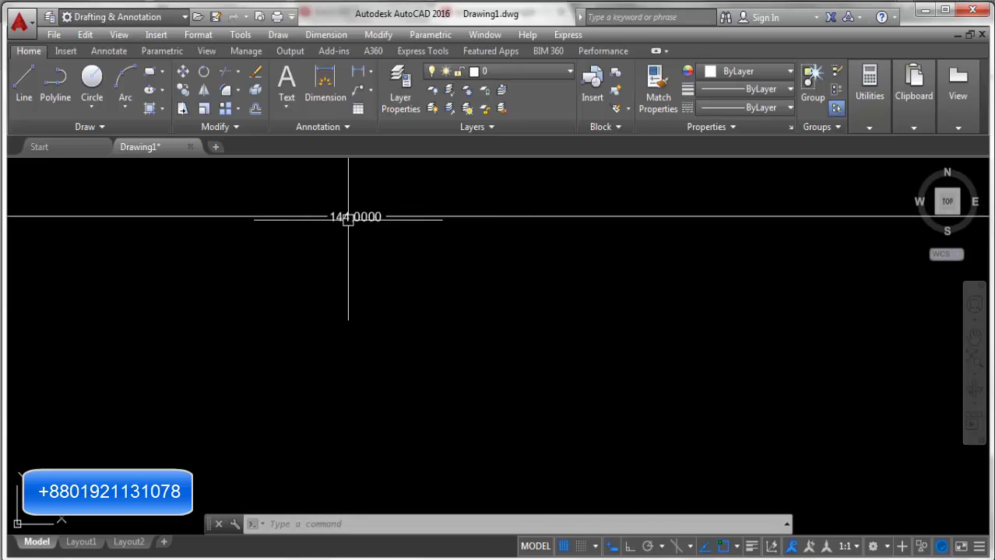
pyautogui.scroll(-2, 352, 226)
pyautogui.scroll(-3, 364, 351)
pyautogui.scroll(4, 522, 322)
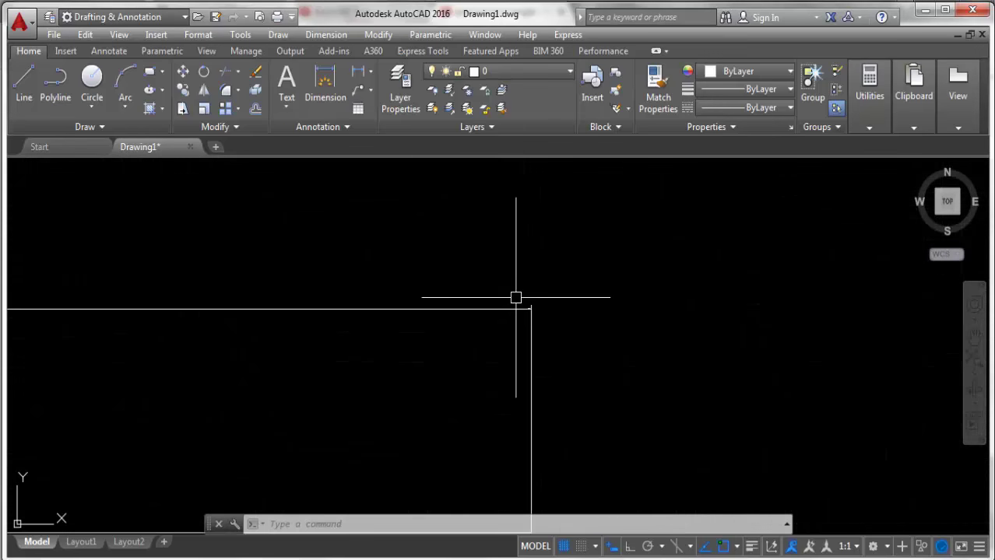
pyautogui.scroll(-4, 486, 319)
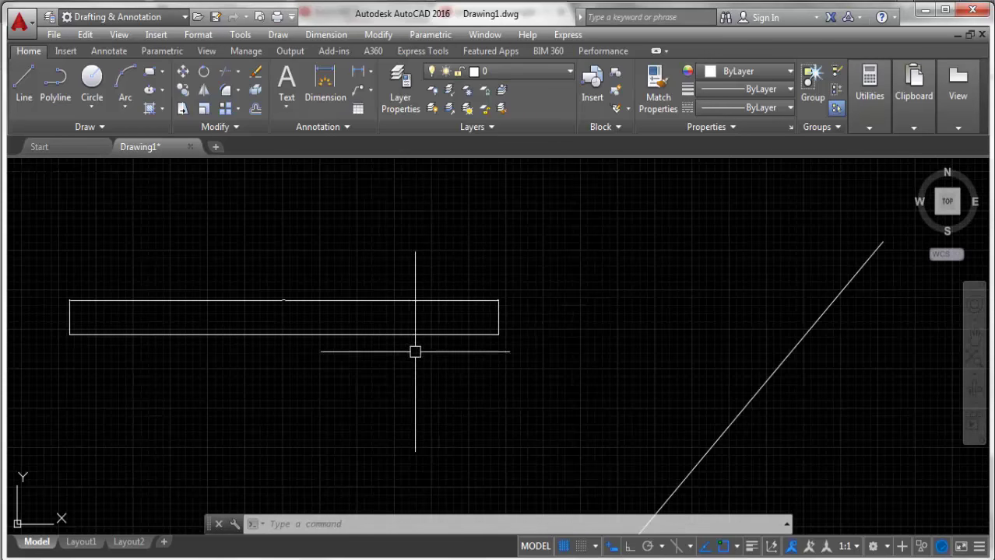
pyautogui.scroll(-2, 249, 272)
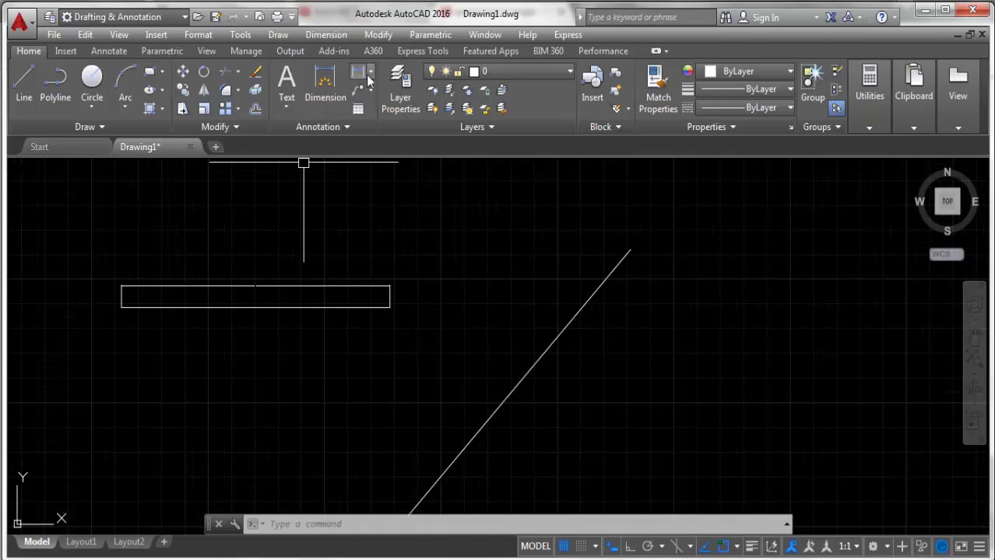
# Step: Add an aligned dimension (180.0000) beside the diagonal line
pyautogui.click(371, 73)
pyautogui.click(383, 126)
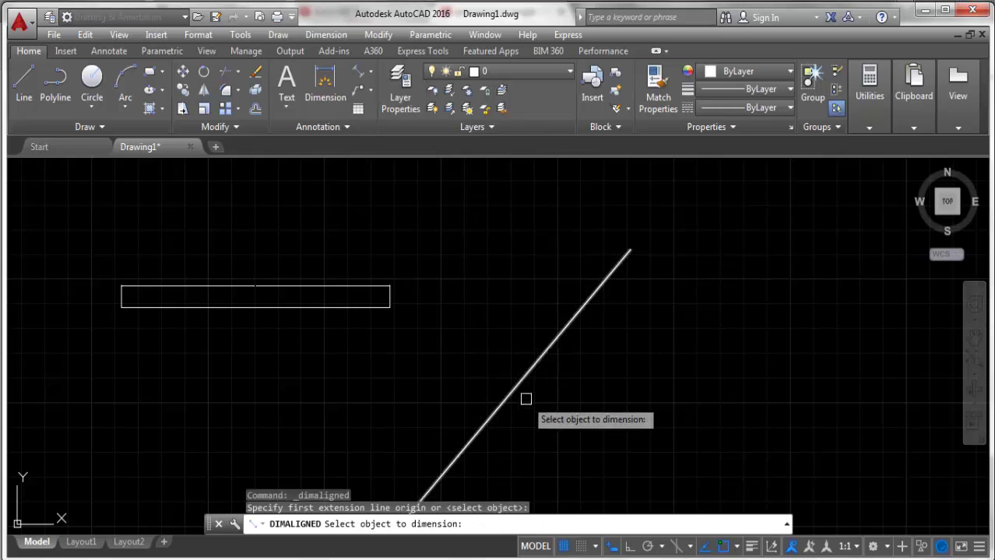
pyautogui.click(503, 391)
pyautogui.click(456, 355)
pyautogui.scroll(-2, 356, 322)
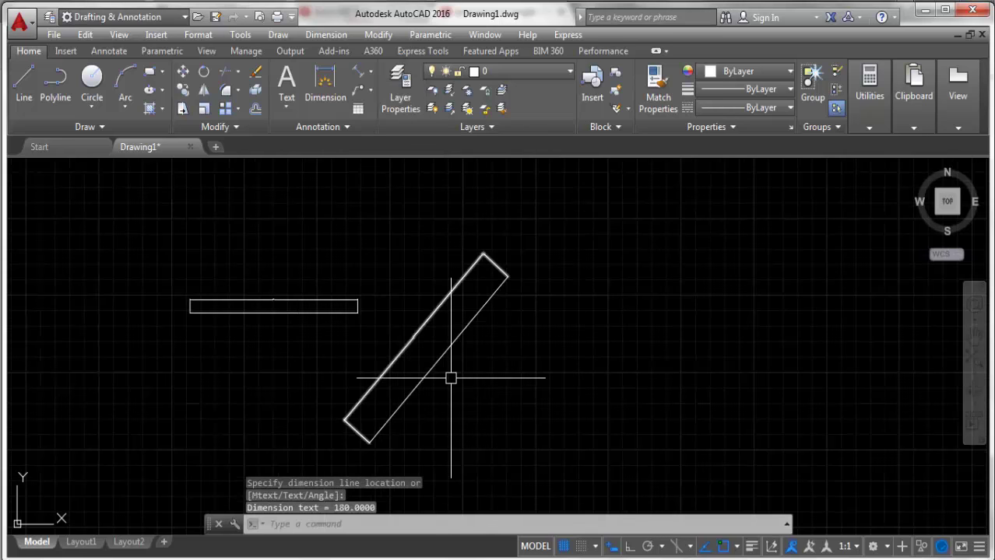
pyautogui.scroll(2, 537, 323)
pyautogui.scroll(-2, 257, 323)
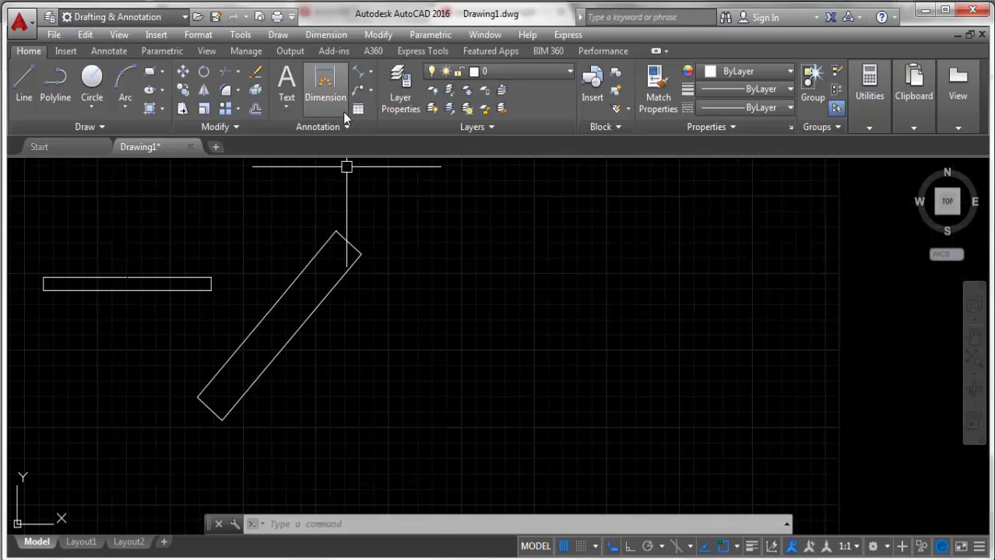
# Step: Open the Dimension Style Manager from the dimension list and position its window
pyautogui.click(332, 39)
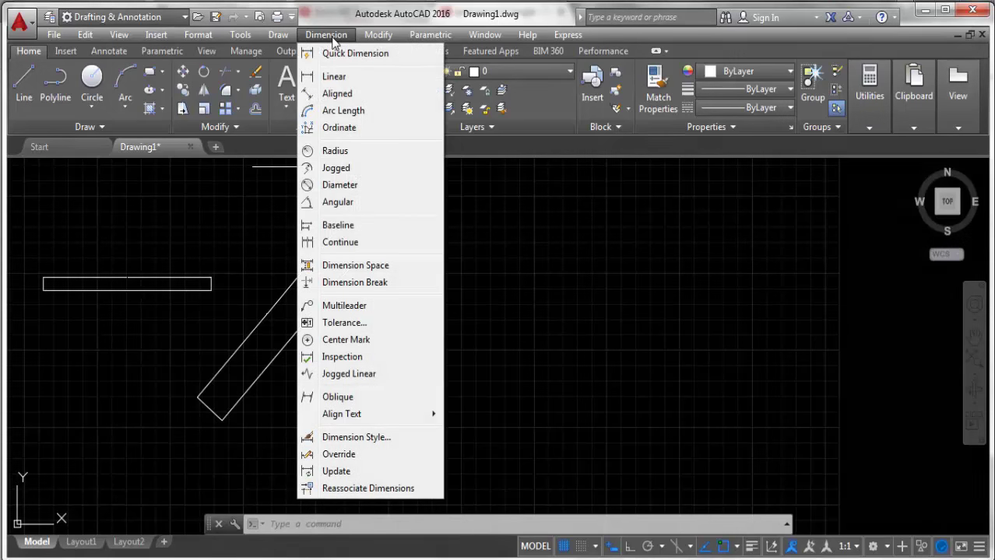
pyautogui.click(373, 437)
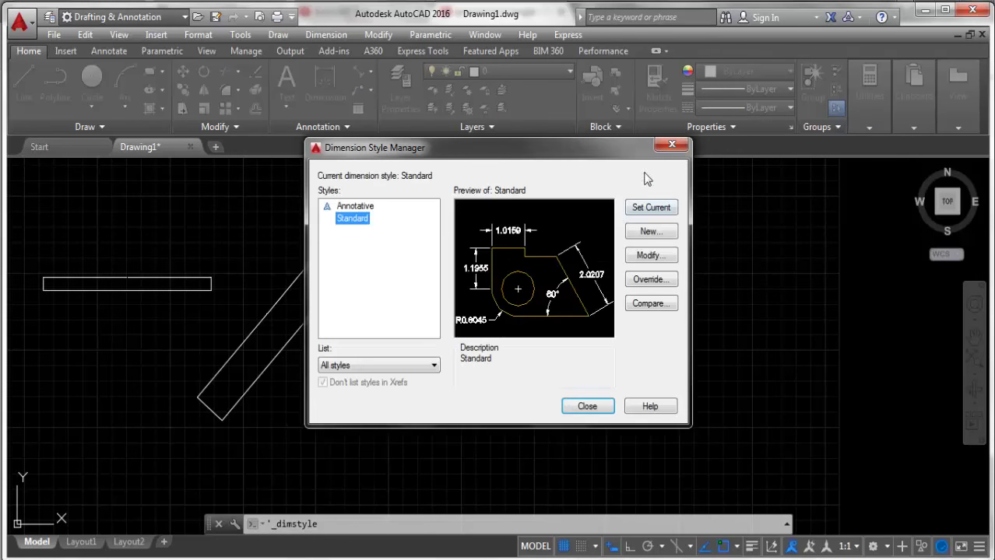
pyautogui.click(664, 147)
pyautogui.write('D')
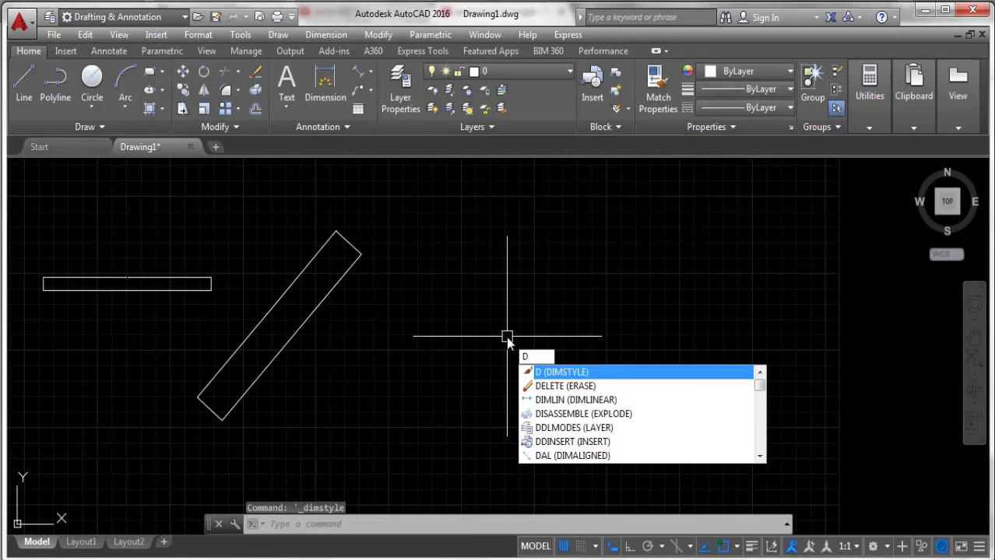
pyautogui.press('Return')
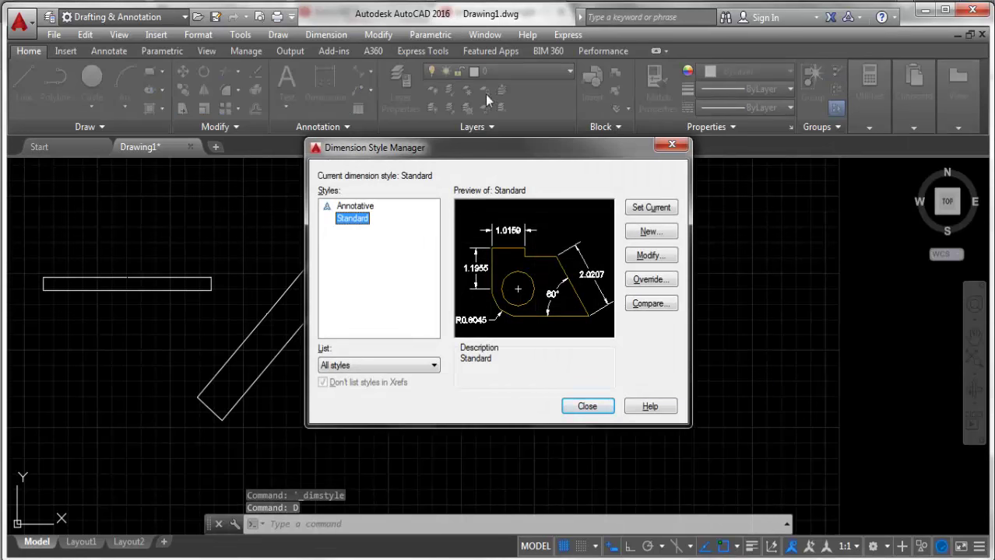
pyautogui.moveTo(475, 147); pyautogui.dragTo(575, 158)
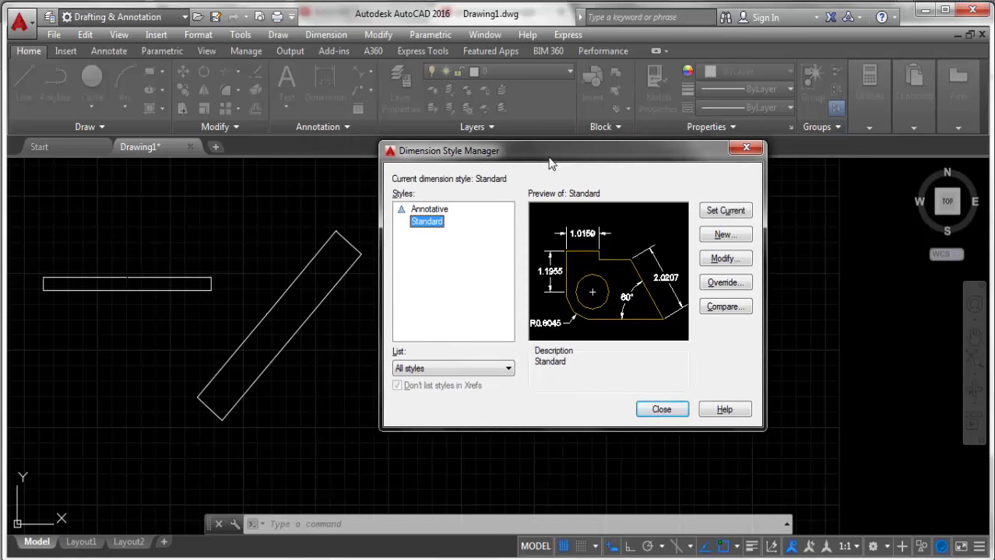
pyautogui.moveTo(549, 159); pyautogui.dragTo(509, 163)
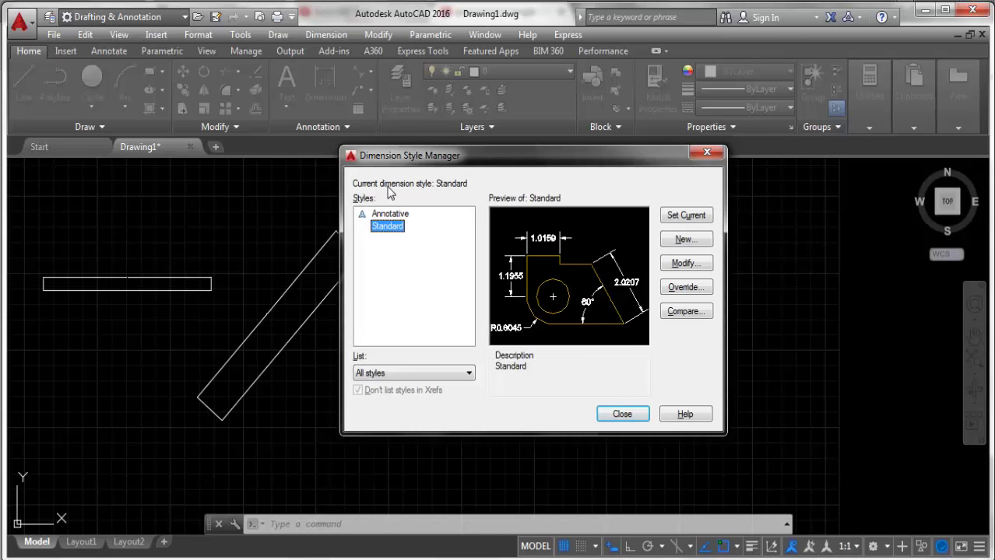
# Step: Create a dimension style named 'text' from Standard, keeping the default settings
pyautogui.click(685, 240)
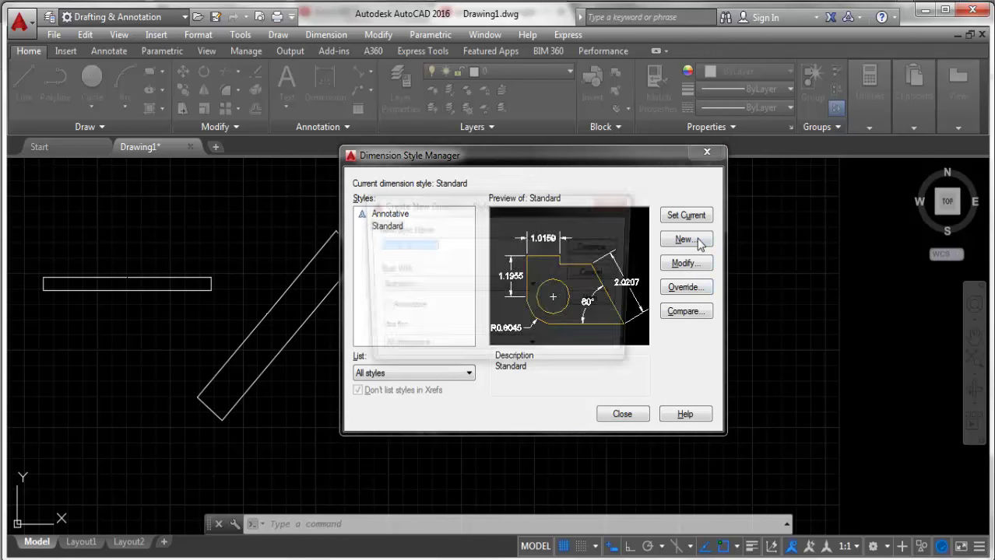
pyautogui.moveTo(470, 214); pyautogui.dragTo(387, 211)
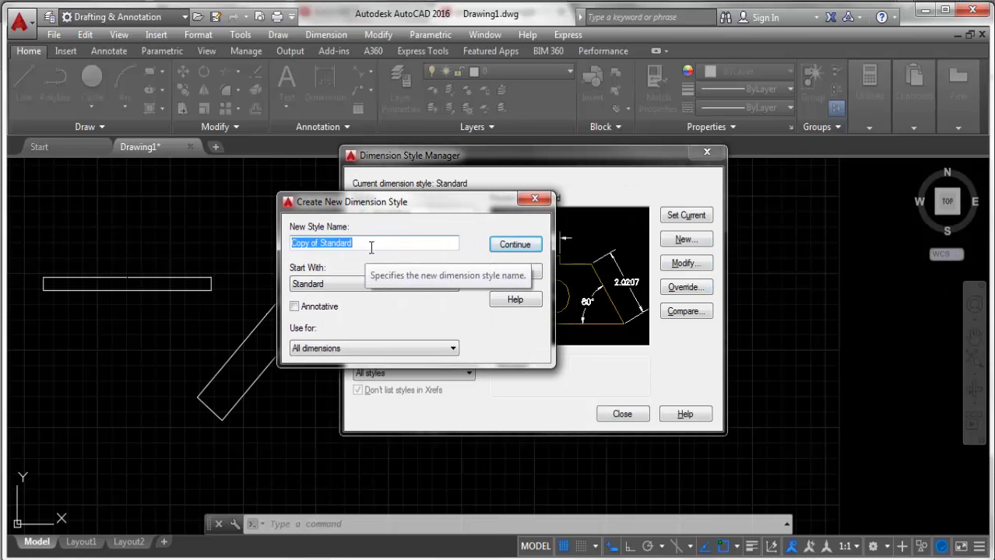
pyautogui.moveTo(397, 202); pyautogui.dragTo(558, 194)
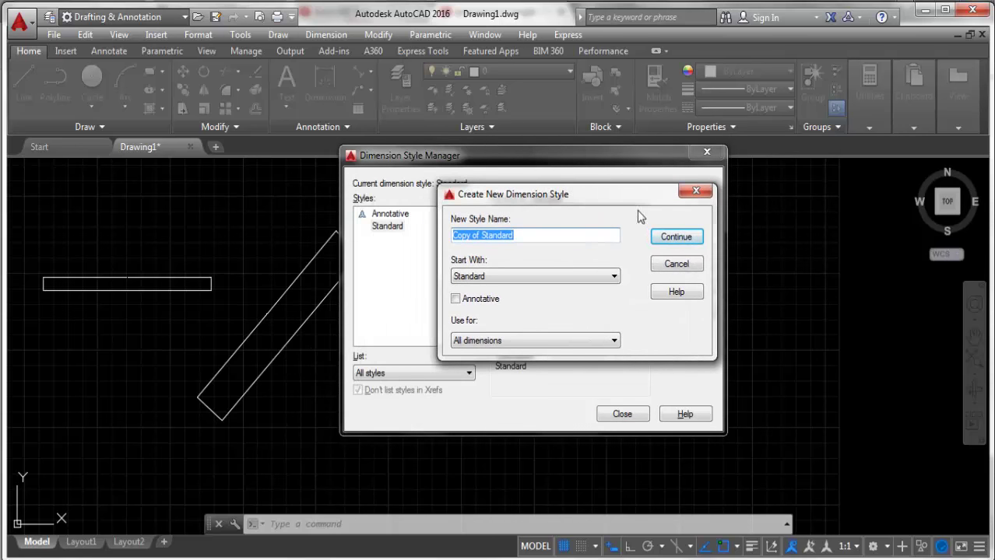
pyautogui.moveTo(528, 235); pyautogui.dragTo(460, 235)
pyautogui.write('text')
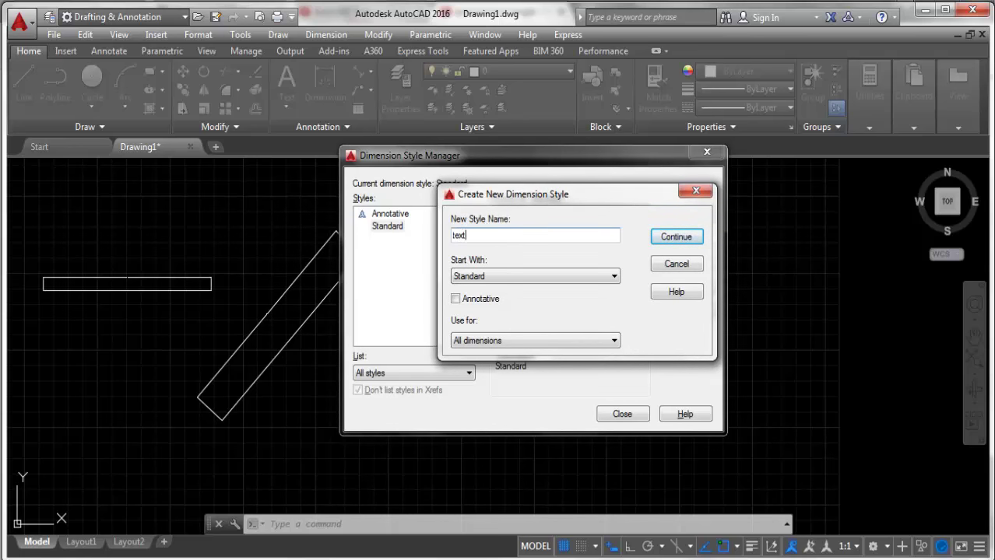
pyautogui.click(685, 242)
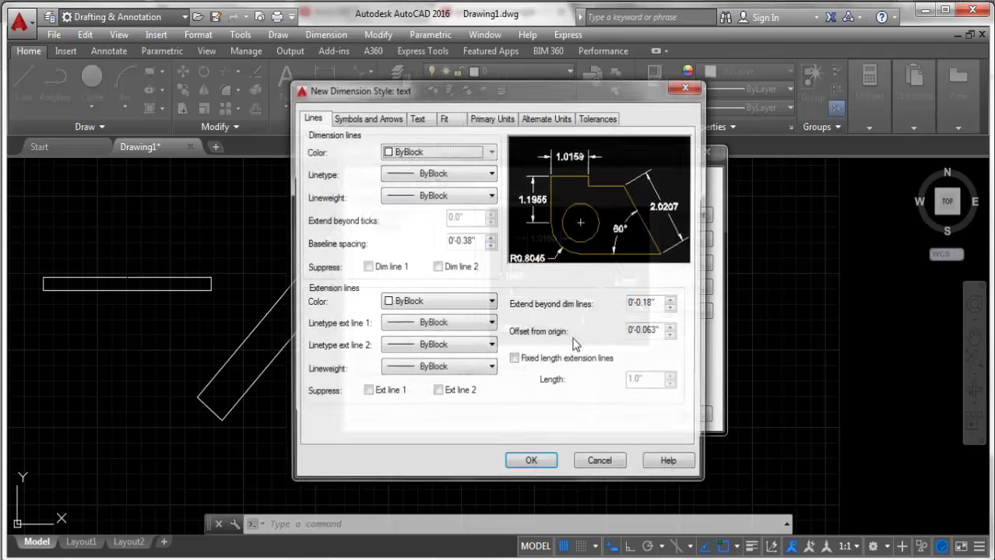
pyautogui.click(532, 465)
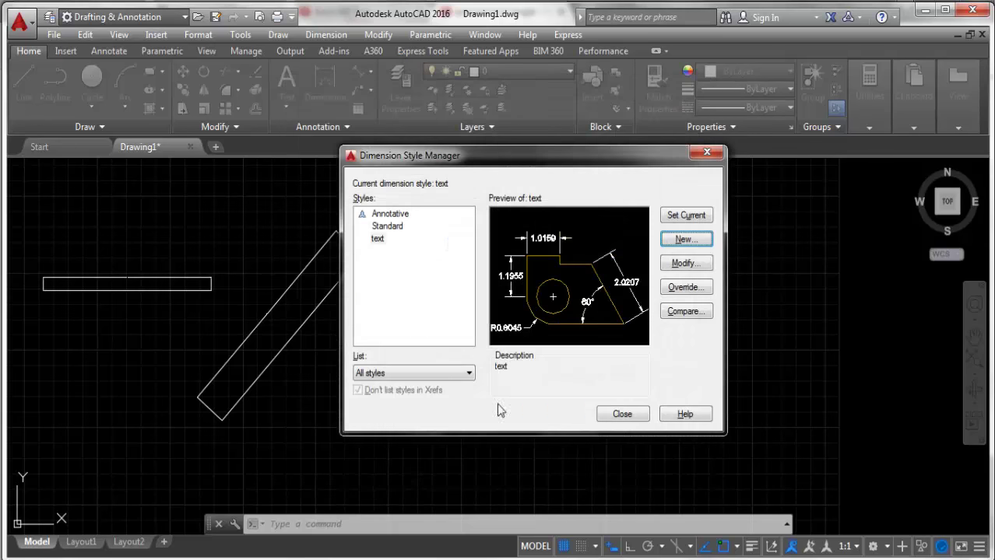
# Step: Select the Standard style in the Dimension Style Manager's Styles list
pyautogui.click(390, 228)
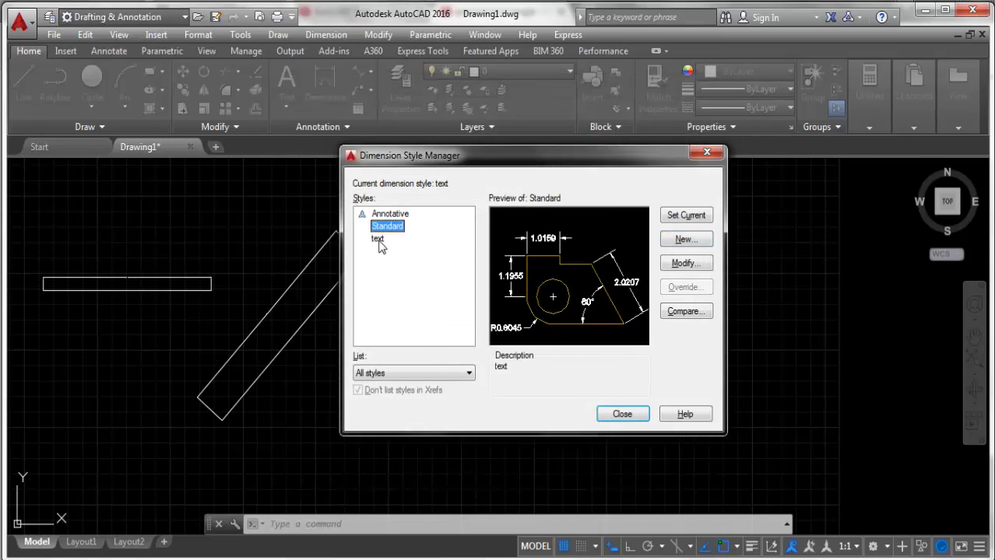
pyautogui.click(378, 240)
pyautogui.click(382, 228)
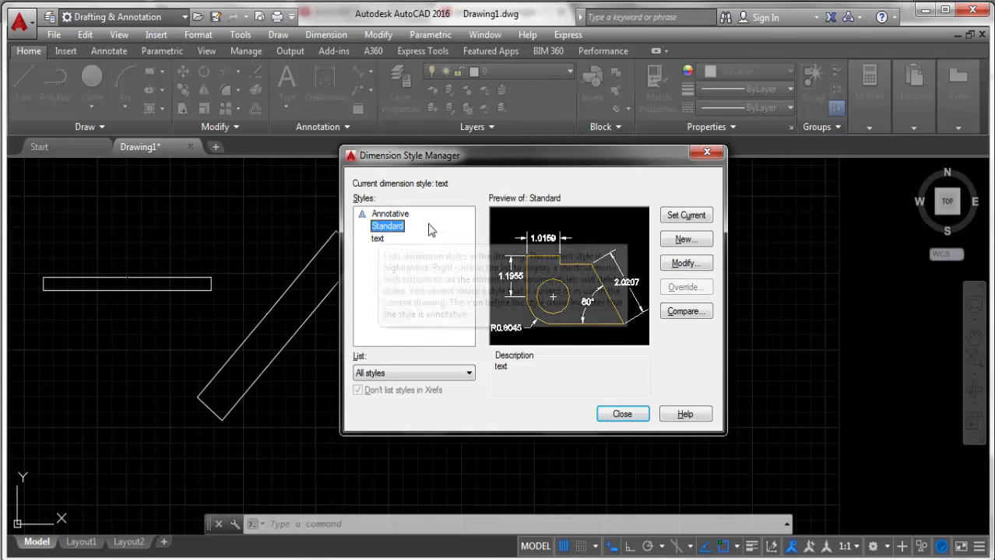
pyautogui.moveTo(468, 162); pyautogui.dragTo(583, 169)
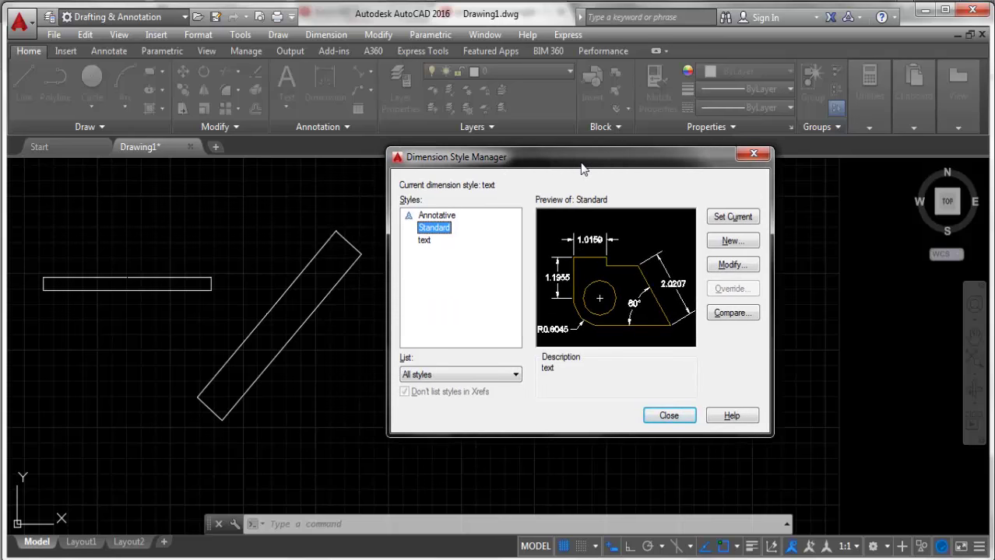
# Step: Modify Standard so its dimension lines are Red on the Lines tab
pyautogui.click(738, 265)
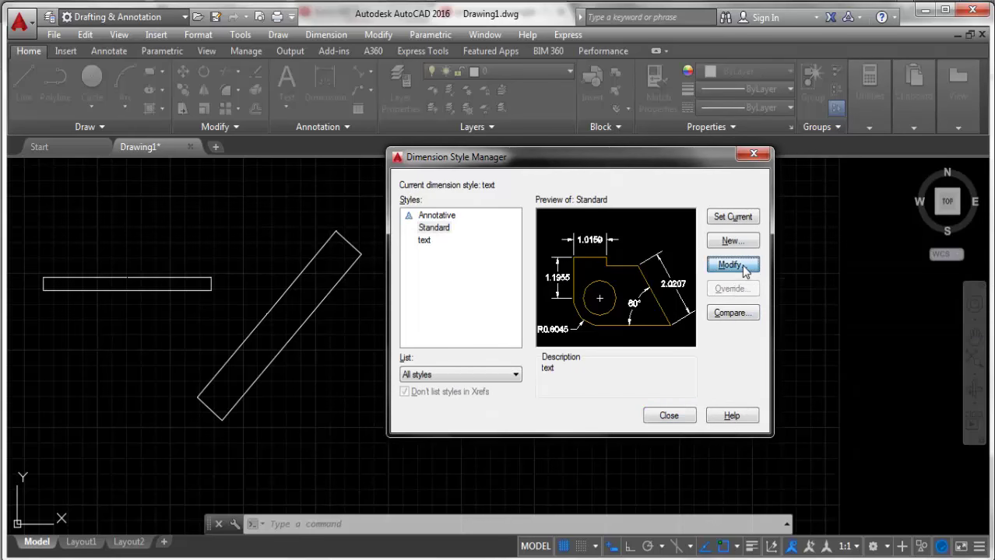
pyautogui.moveTo(585, 70); pyautogui.dragTo(618, 97)
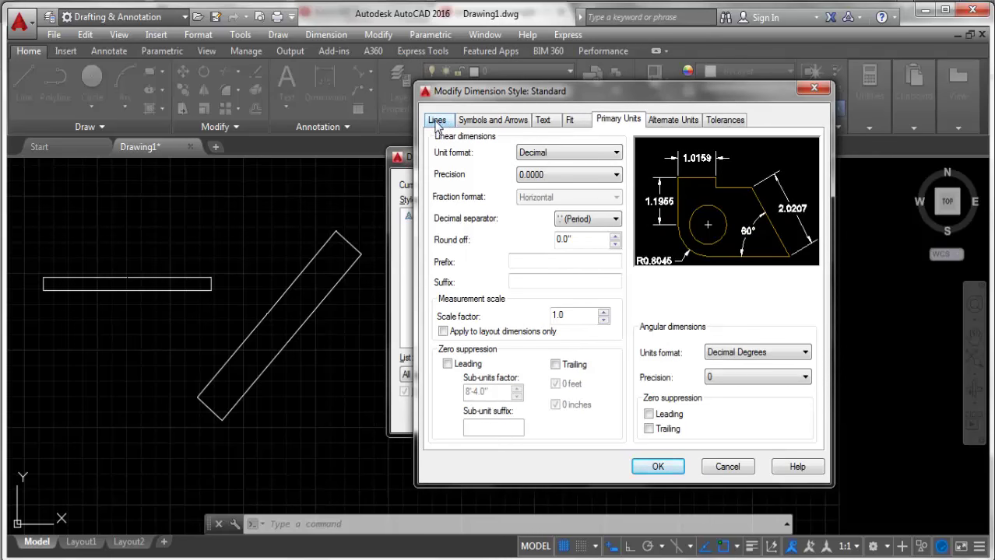
pyautogui.click(436, 123)
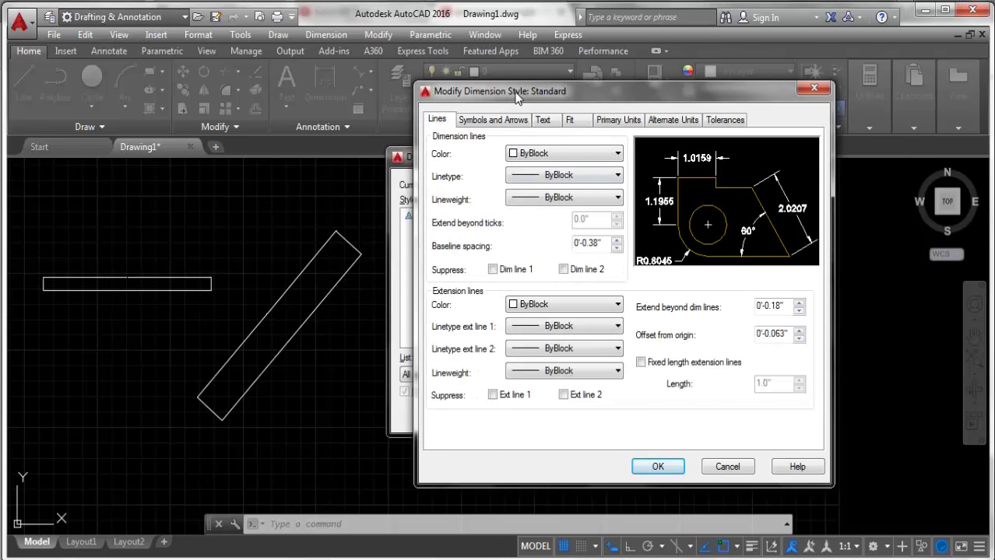
pyautogui.moveTo(517, 95); pyautogui.dragTo(491, 97)
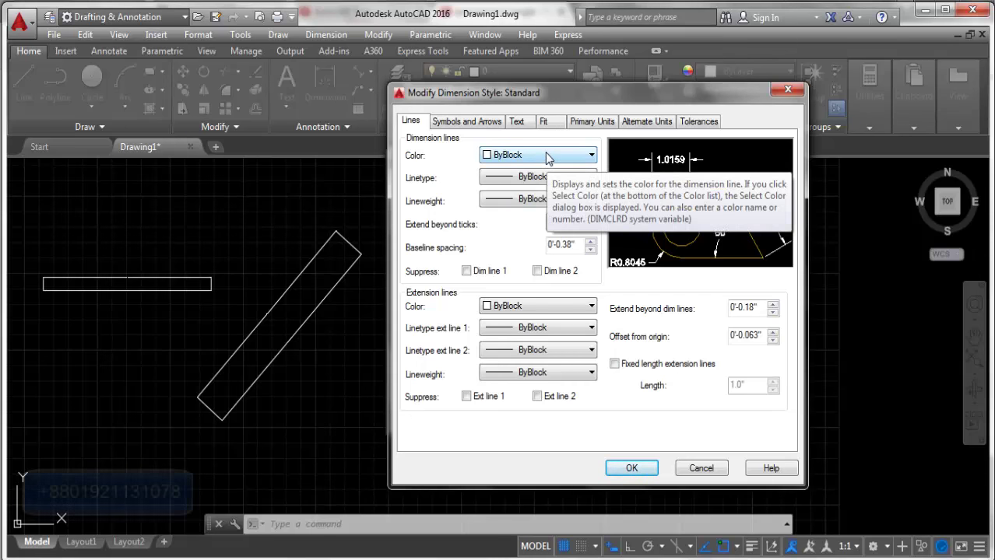
pyautogui.click(547, 158)
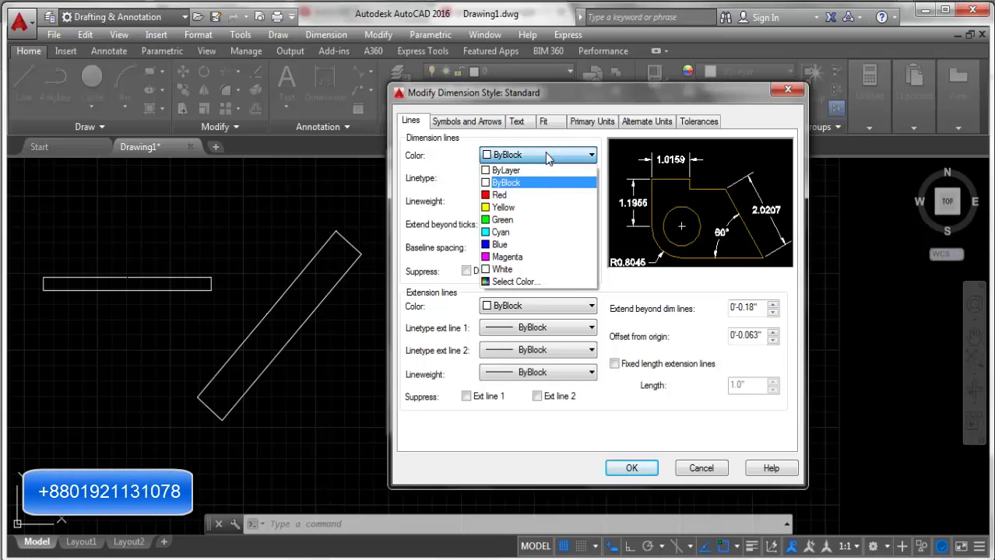
pyautogui.click(482, 197)
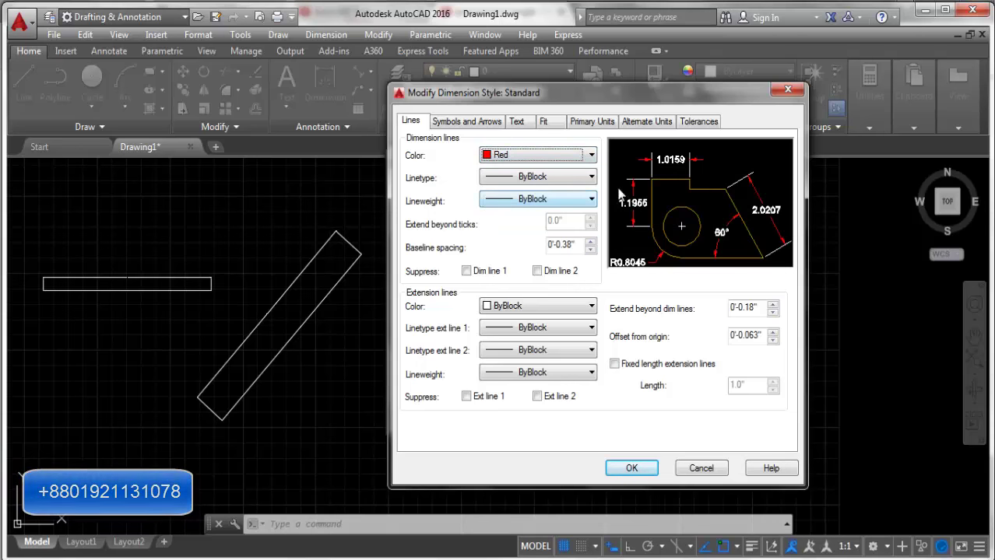
pyautogui.click(539, 161)
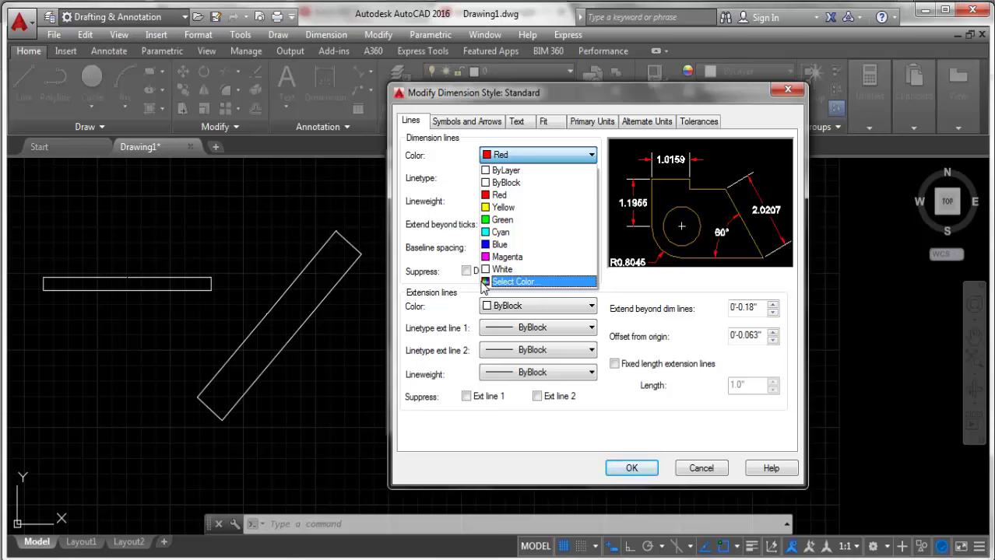
# Step: Try a True Color purple with lightness 58 for the dimension lines
pyautogui.click(486, 281)
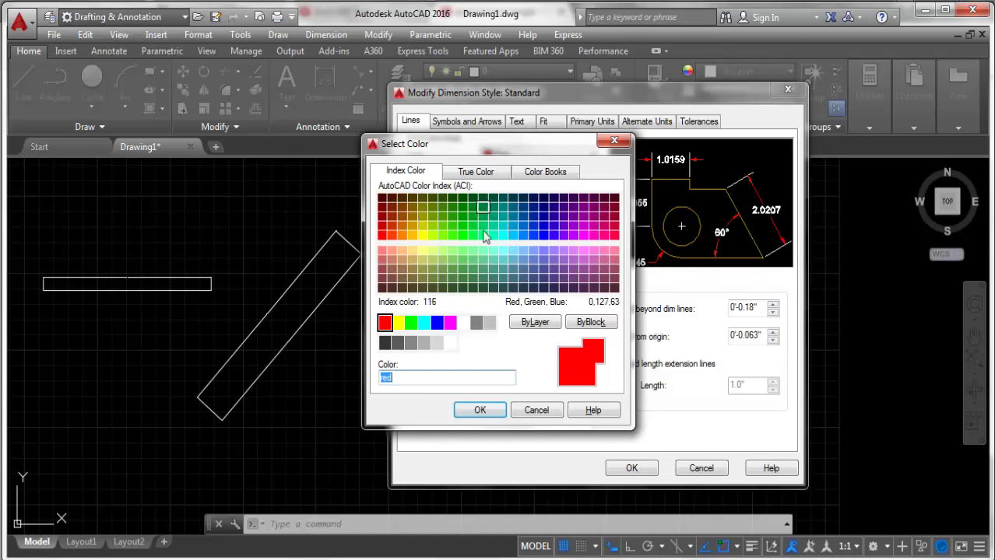
pyautogui.click(475, 173)
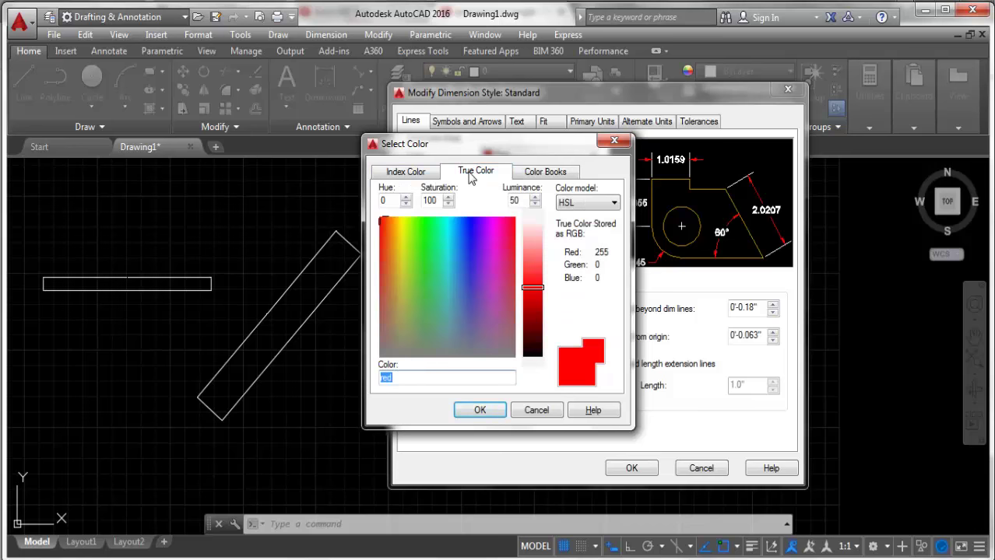
pyautogui.moveTo(398, 257); pyautogui.dragTo(384, 296)
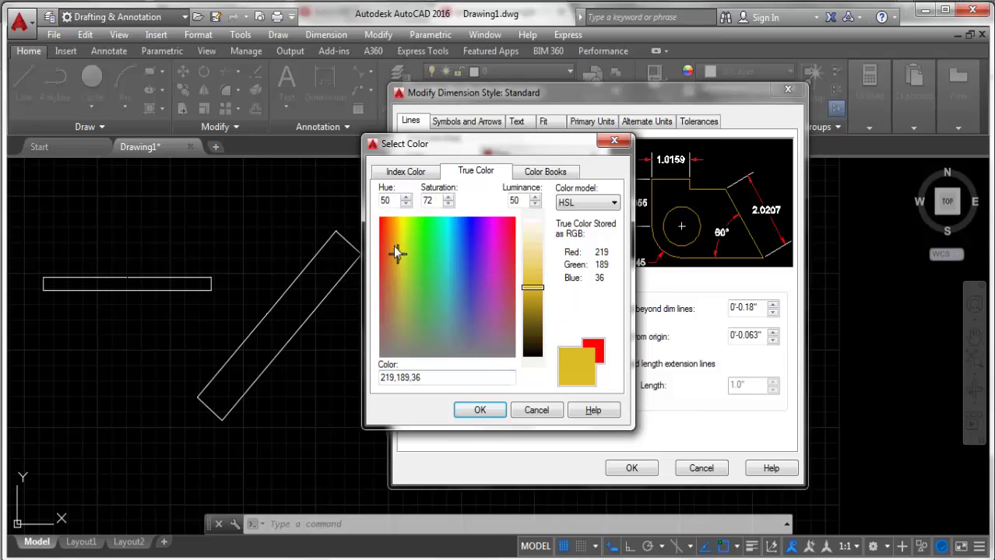
pyautogui.click(423, 282)
pyautogui.click(482, 271)
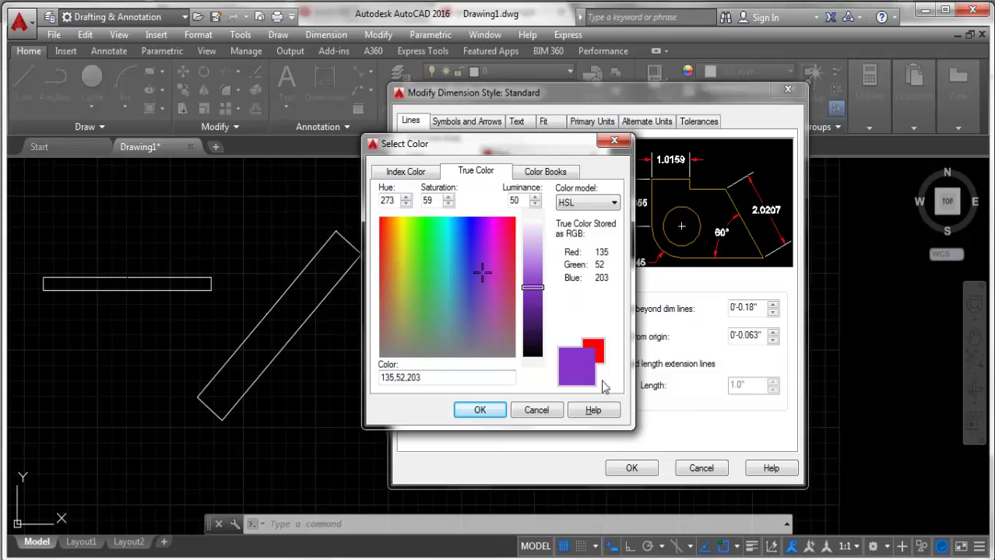
pyautogui.click(532, 272)
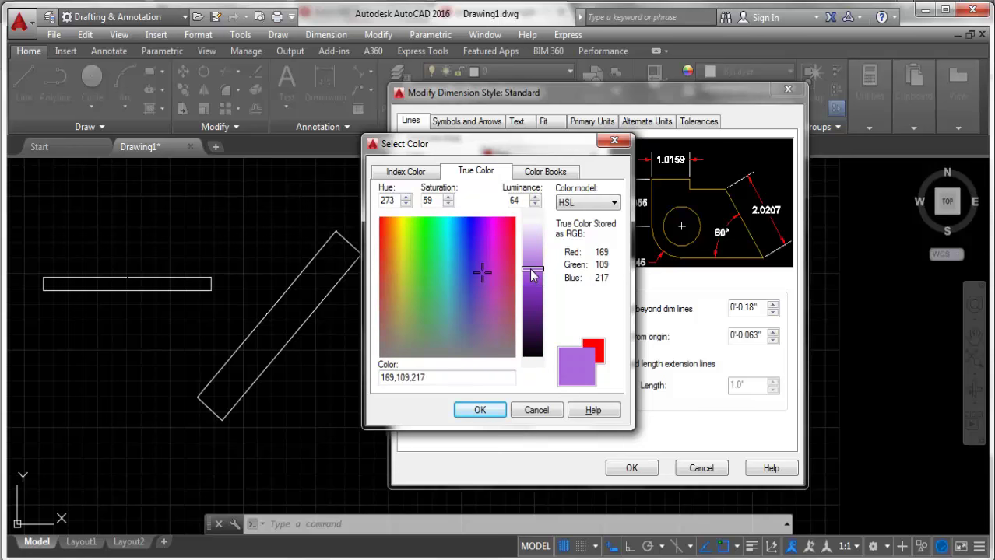
pyautogui.click(529, 284)
pyautogui.click(479, 410)
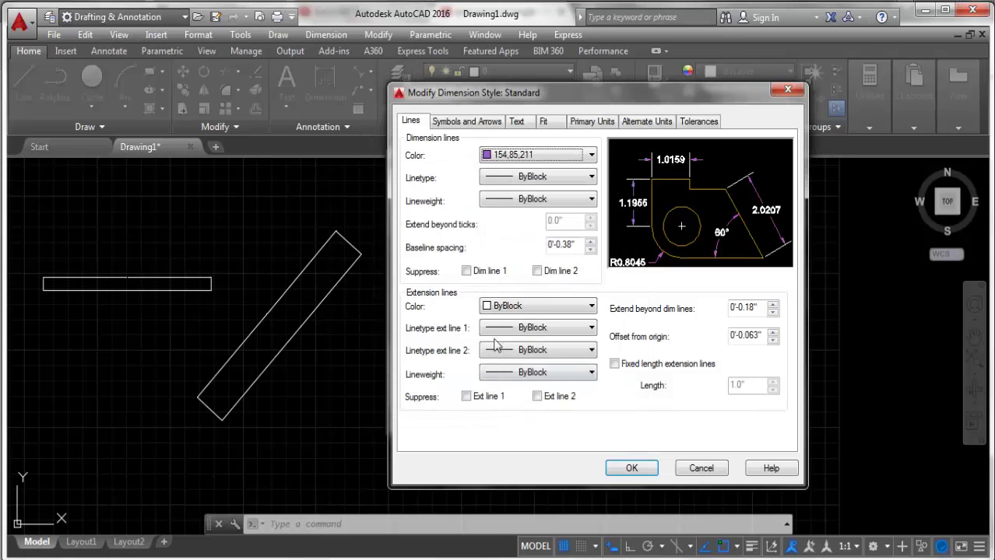
# Step: Set the dimension line colour to orange index colour 30 instead
pyautogui.click(530, 156)
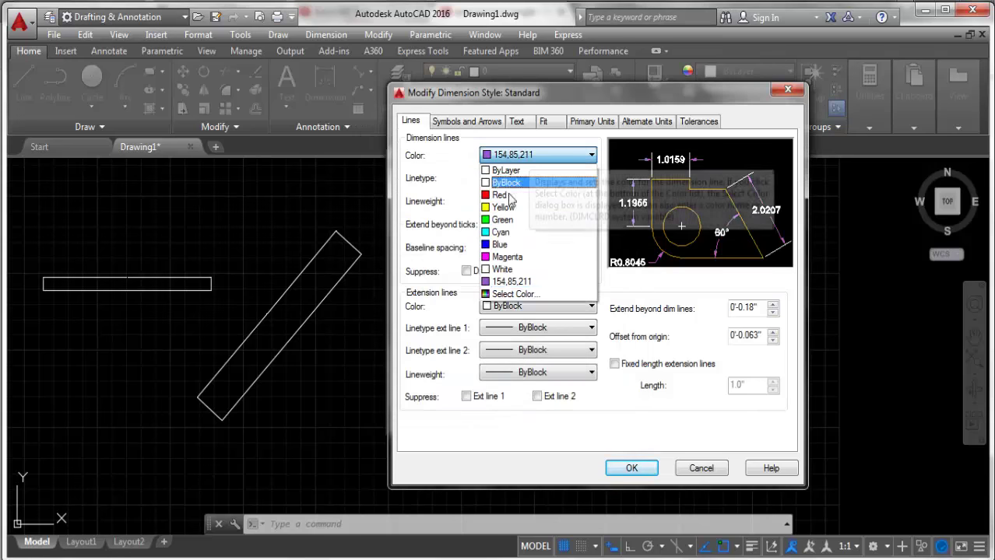
pyautogui.click(488, 294)
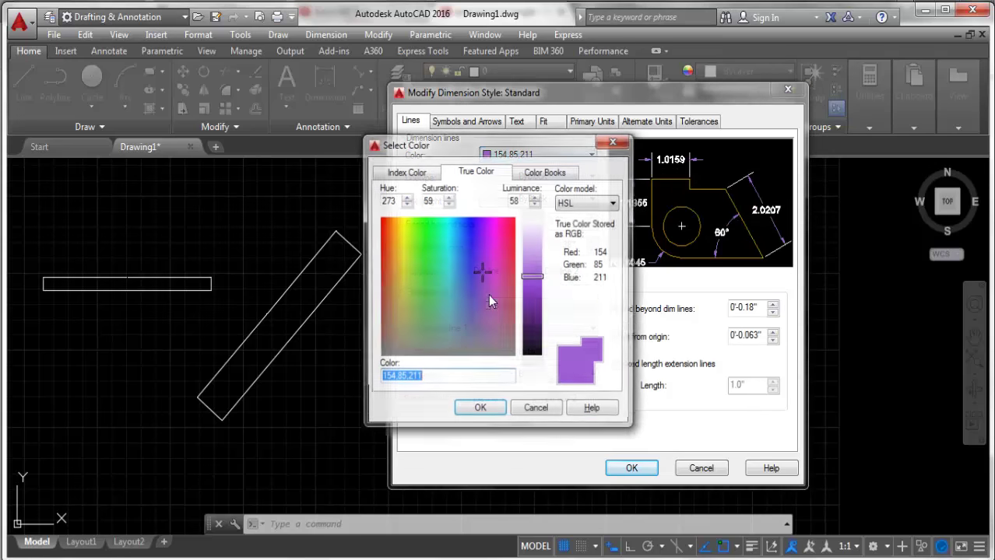
pyautogui.click(406, 170)
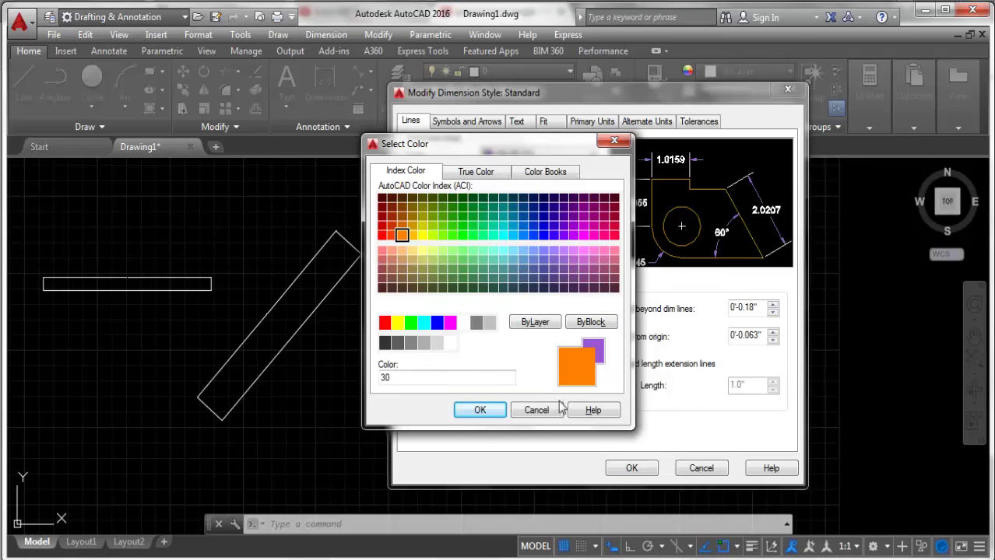
pyautogui.click(476, 409)
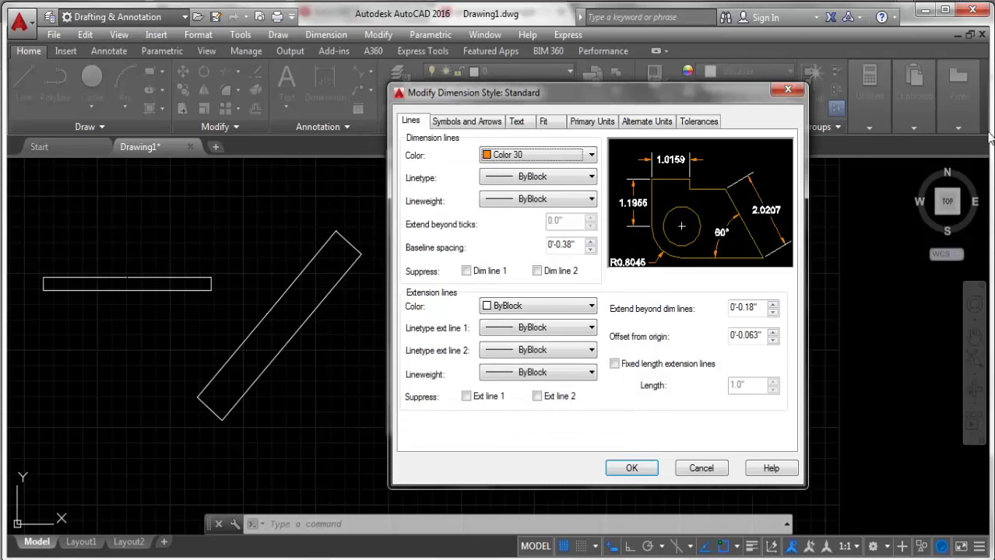
pyautogui.click(521, 178)
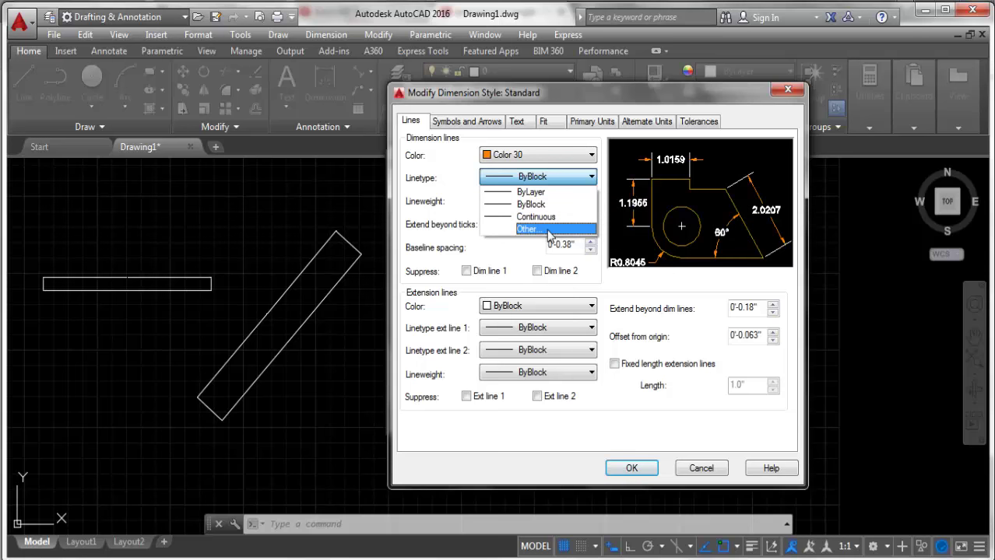
# Step: Load the ACAD_ISO02W100 linetype and assign it to Standard's dimension lines
pyautogui.click(550, 231)
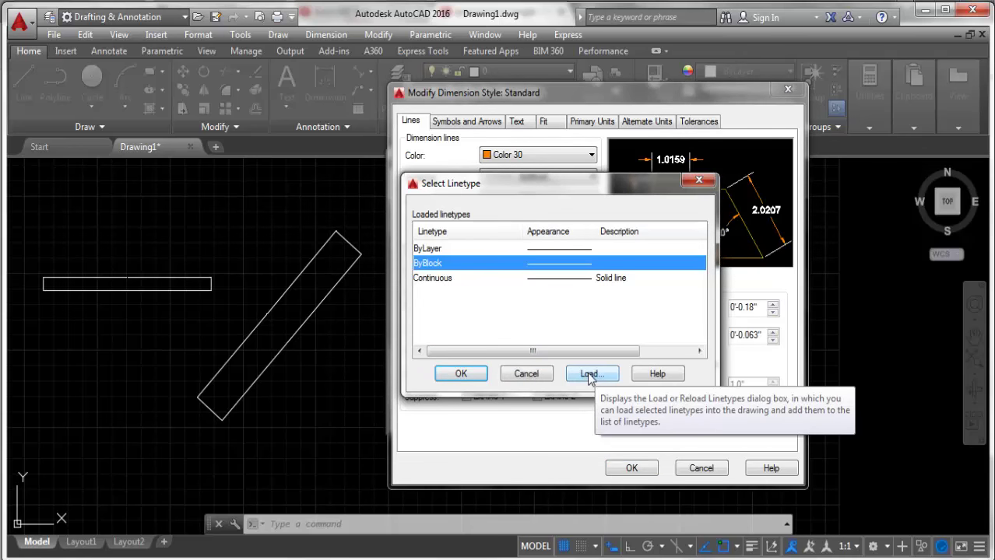
pyautogui.click(590, 375)
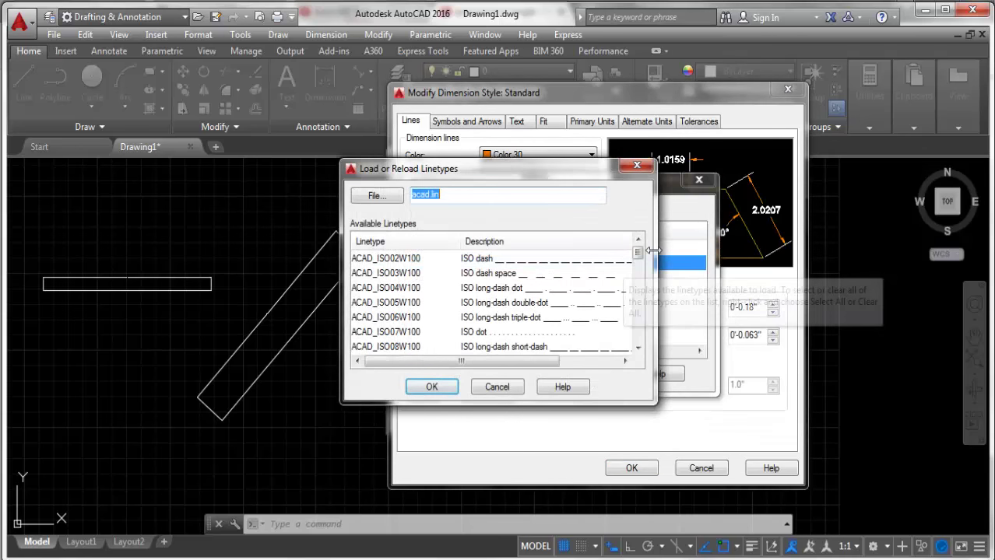
pyautogui.moveTo(636, 256)
pyautogui.mouseDown()
pyautogui.moveTo(634, 321)
pyautogui.moveTo(635, 252)
pyautogui.mouseUp()
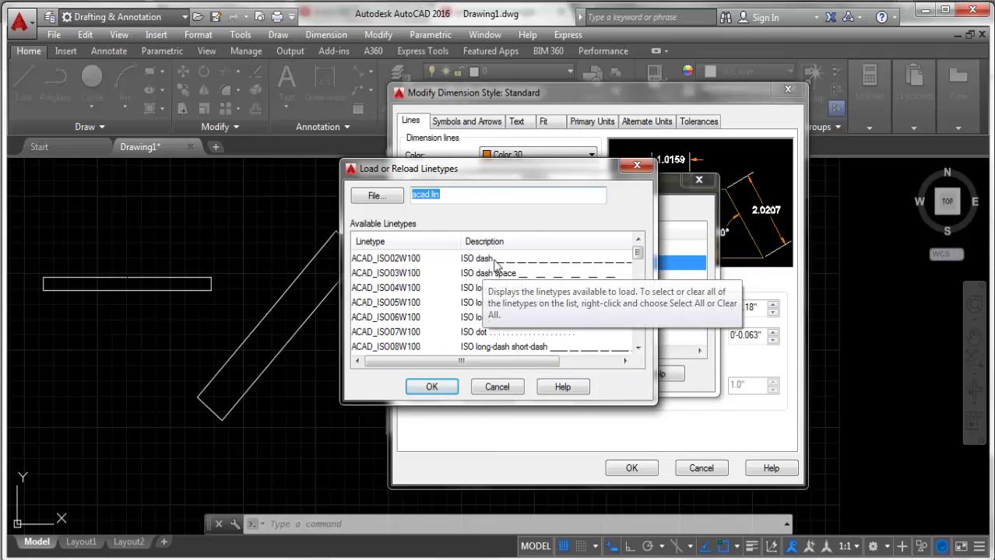
pyautogui.click(494, 260)
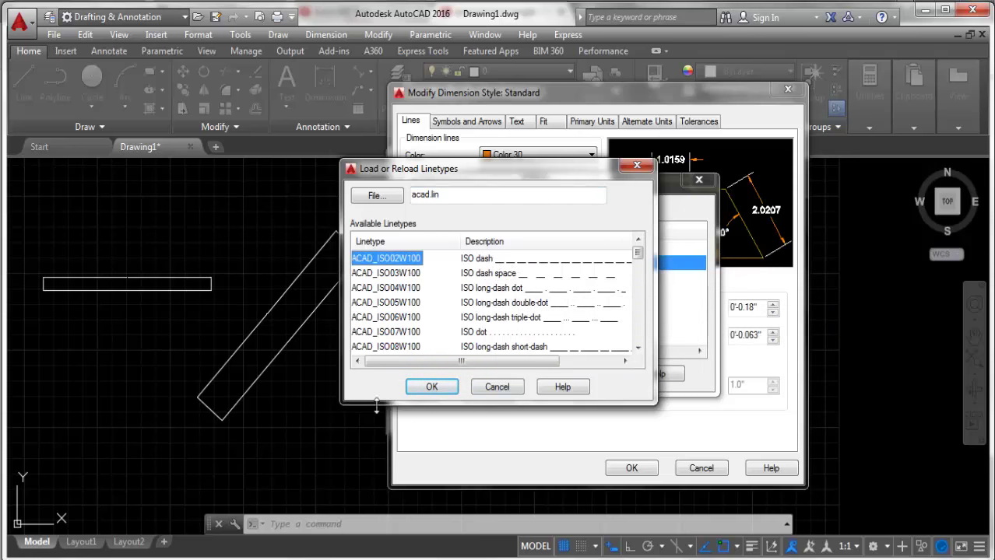
pyautogui.click(426, 388)
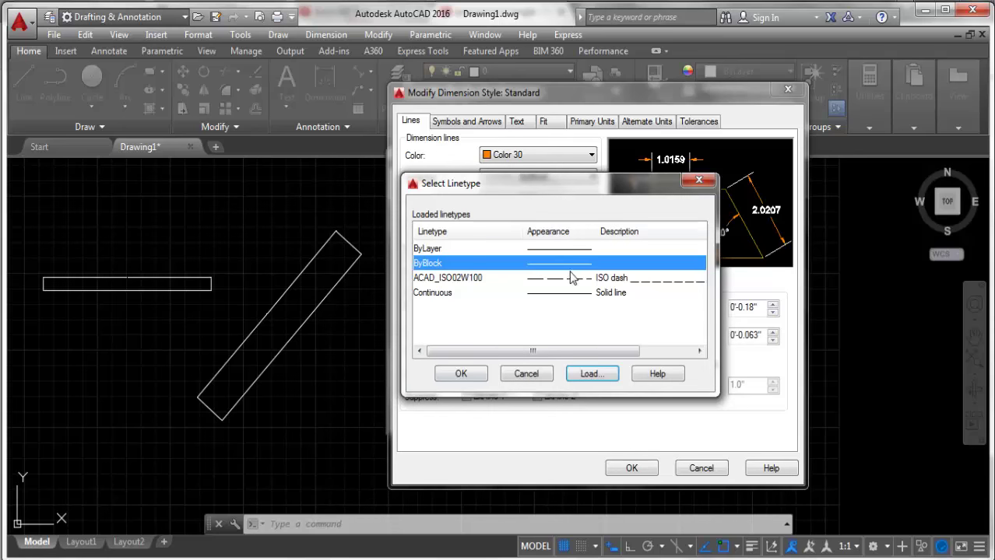
pyautogui.click(528, 280)
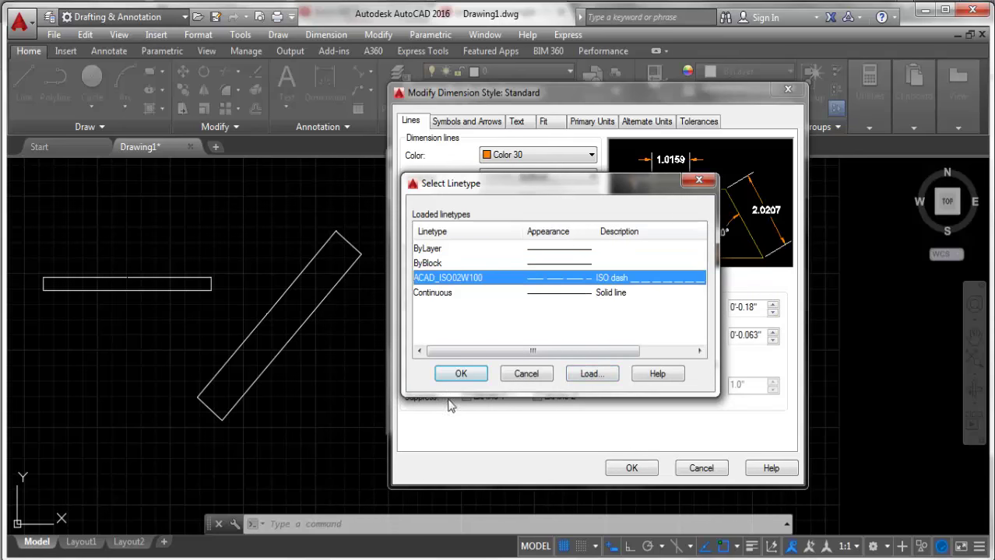
pyautogui.click(460, 373)
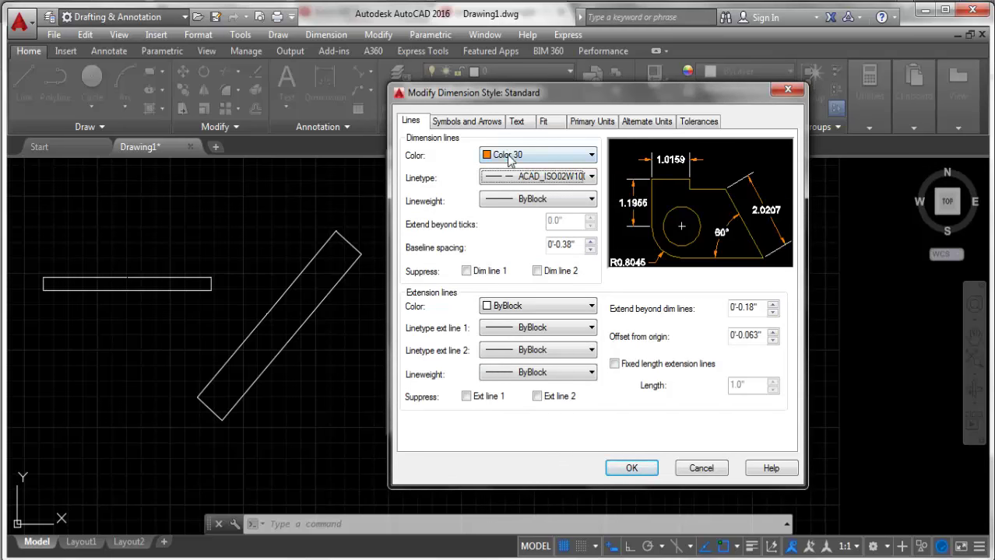
# Step: Save the Standard style changes, make Standard current, and close the manager
pyautogui.click(632, 468)
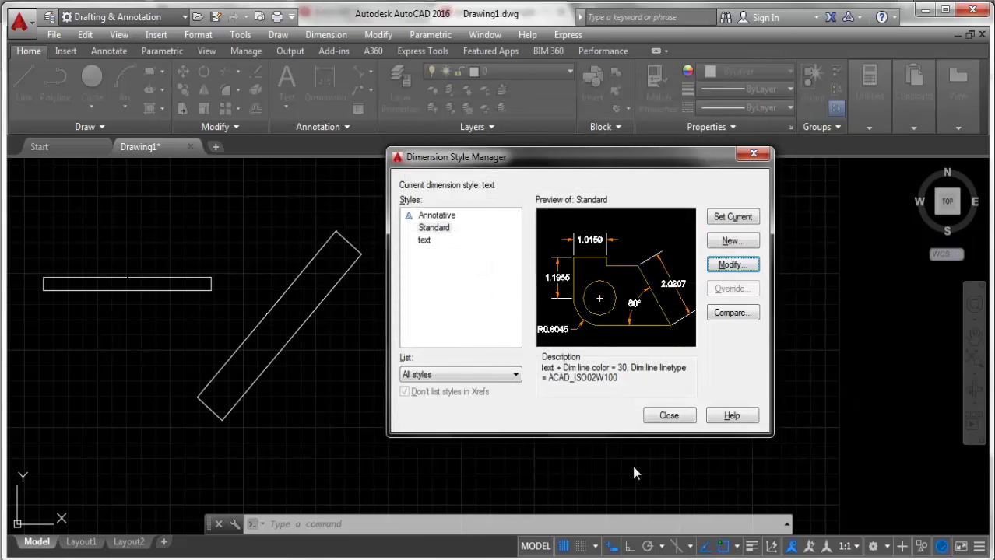
pyautogui.click(722, 218)
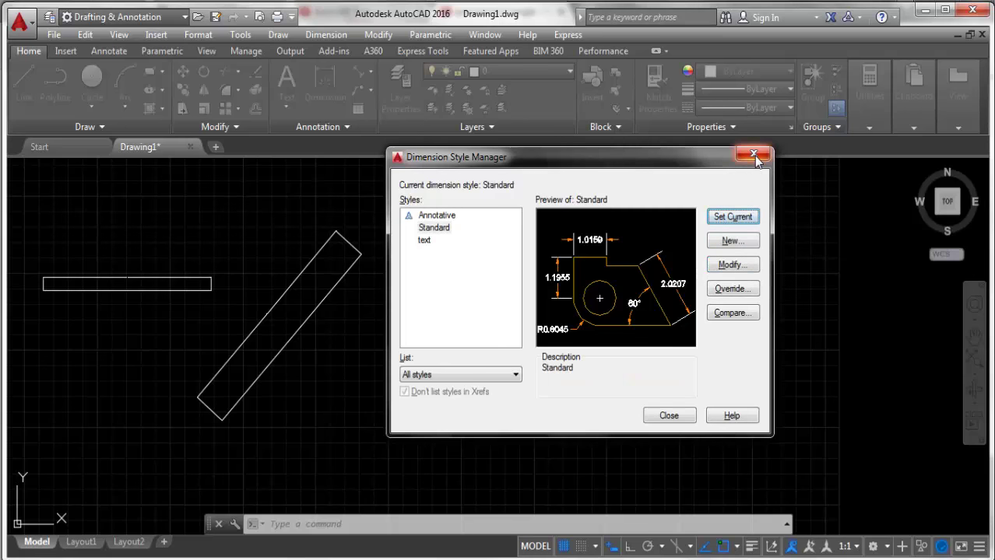
pyautogui.click(668, 415)
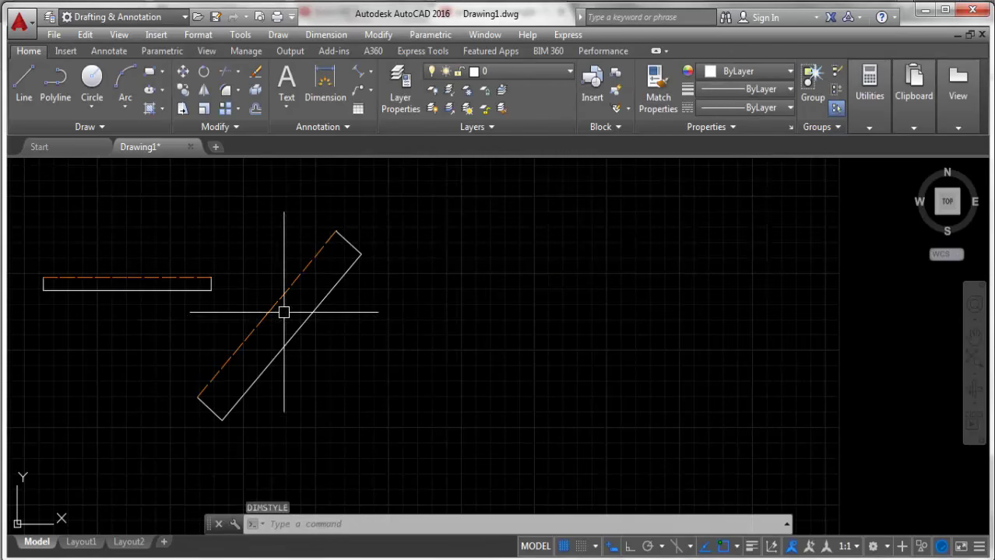
pyautogui.scroll(2, 284, 310)
pyautogui.scroll(3, 260, 322)
pyautogui.scroll(-2, 408, 274)
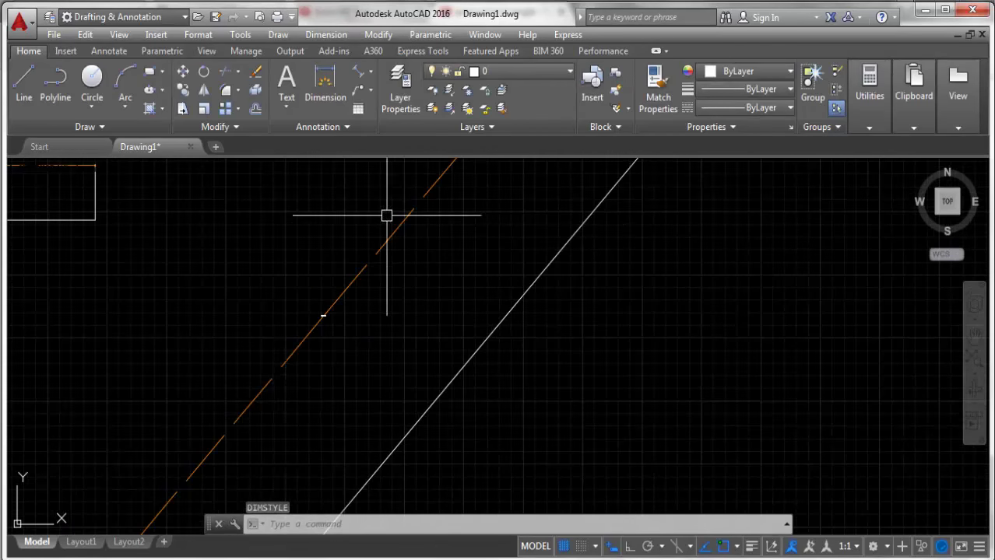
pyautogui.scroll(2, 386, 215)
pyautogui.scroll(-2, 322, 342)
pyautogui.scroll(-3, 284, 388)
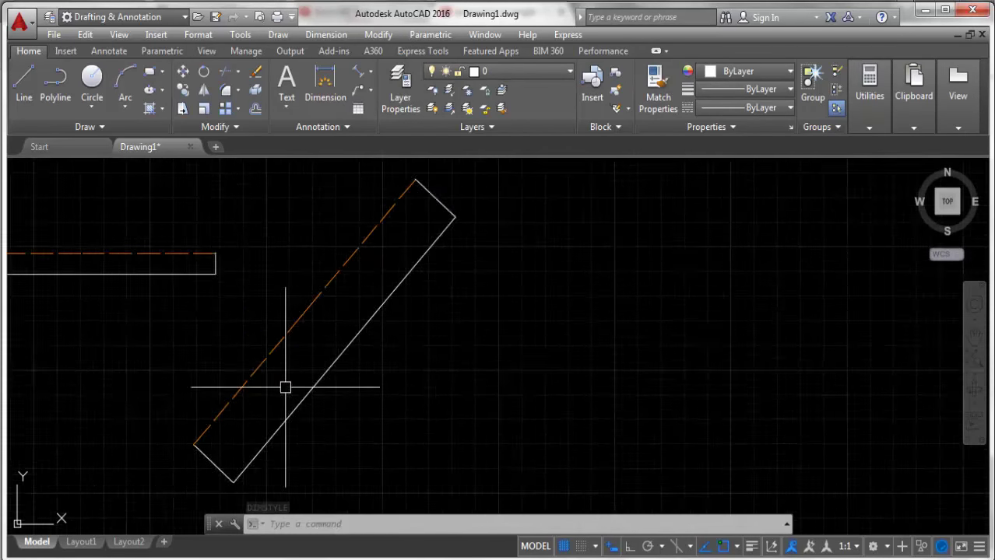
pyautogui.scroll(-2, 218, 460)
pyautogui.scroll(3, 237, 413)
pyautogui.scroll(2, 198, 400)
pyautogui.scroll(2, 199, 398)
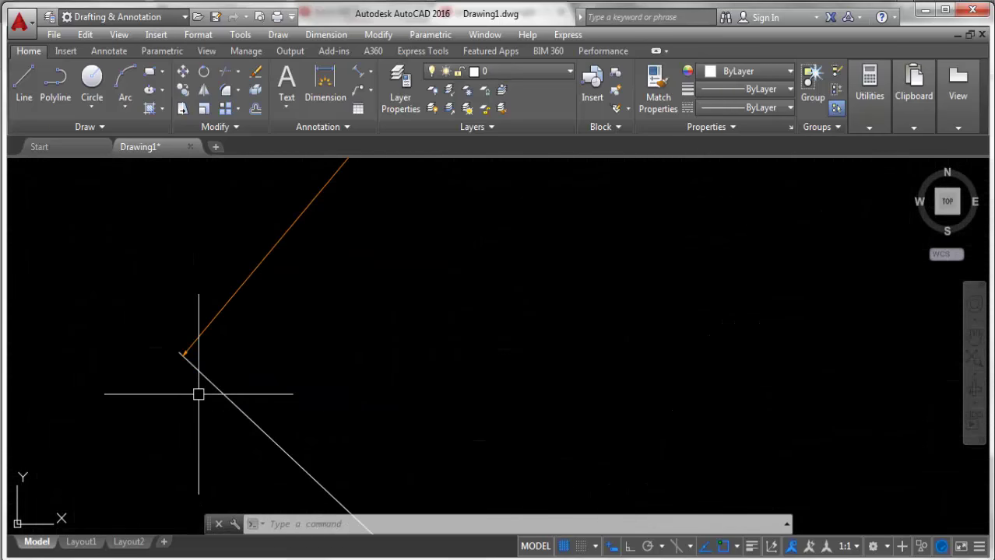
pyautogui.scroll(1, 195, 366)
pyautogui.scroll(-1, 174, 322)
pyautogui.scroll(1, 174, 327)
pyautogui.scroll(-1, 175, 326)
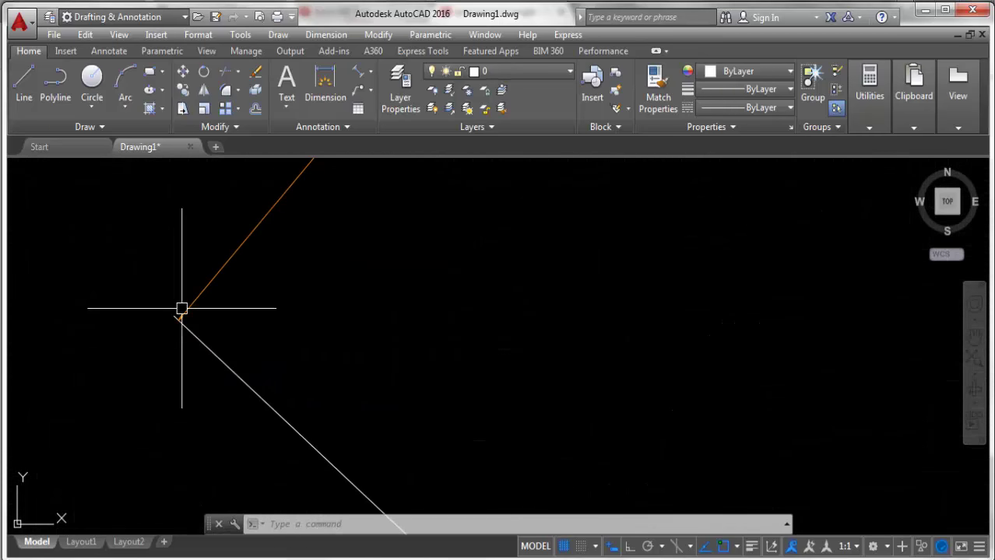
pyautogui.scroll(1, 182, 309)
pyautogui.scroll(-2, 182, 309)
pyautogui.scroll(-2, 148, 322)
pyautogui.scroll(3, 211, 406)
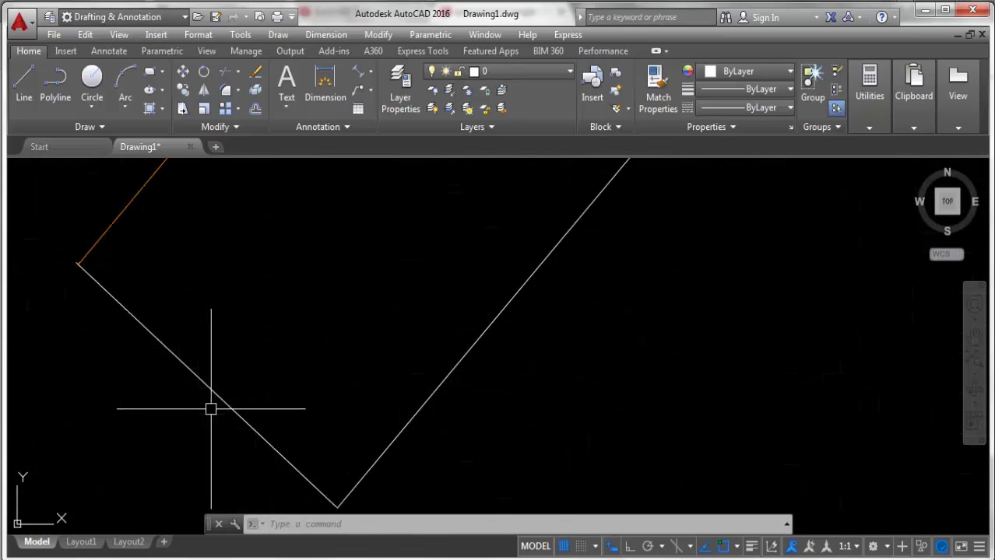
pyautogui.scroll(-3, 240, 436)
pyautogui.scroll(-1, 241, 442)
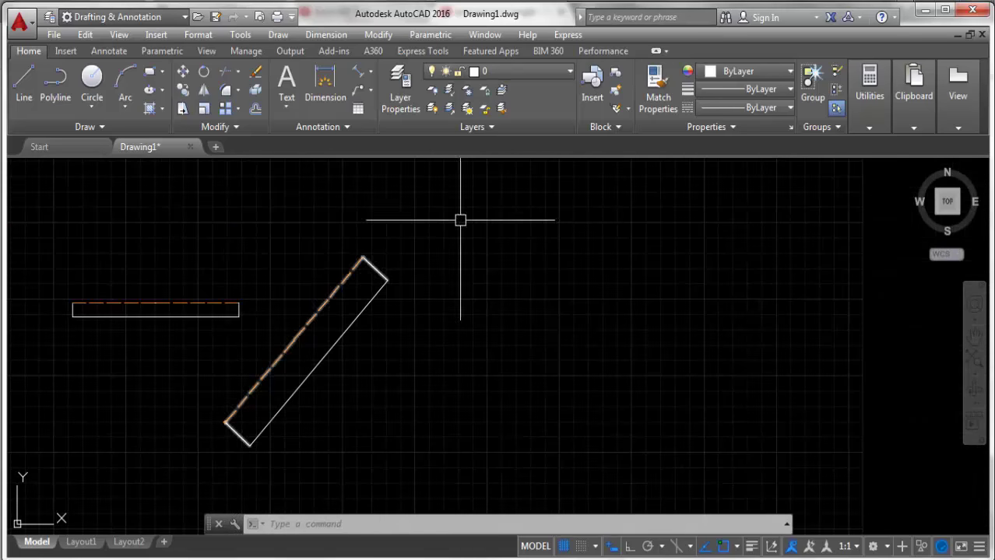
pyautogui.moveTo(301, 390); pyautogui.dragTo(300, 388, button='middle')
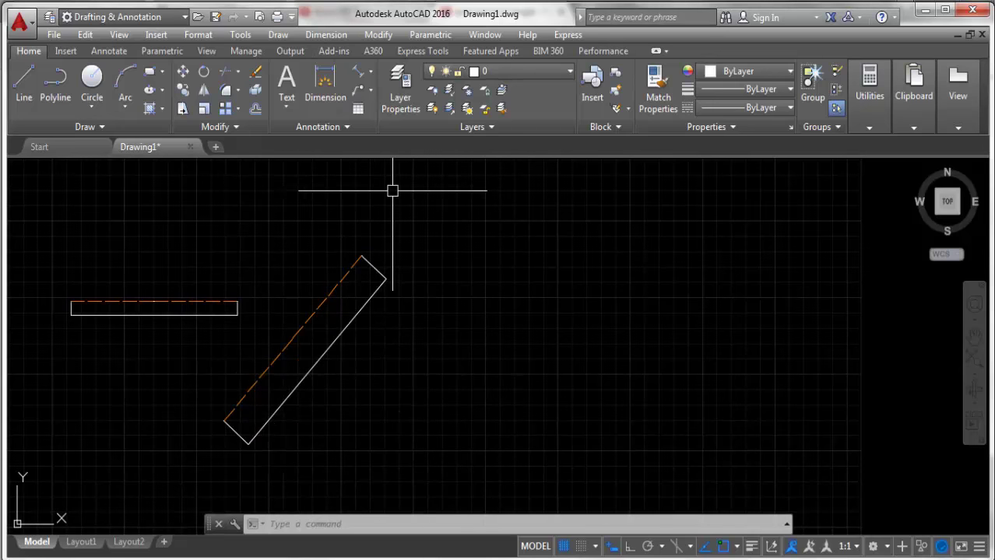
# Step: Reopen the Dimension Style Manager with D and begin modifying the Standard style
pyautogui.write('d')
pyautogui.press('Return')
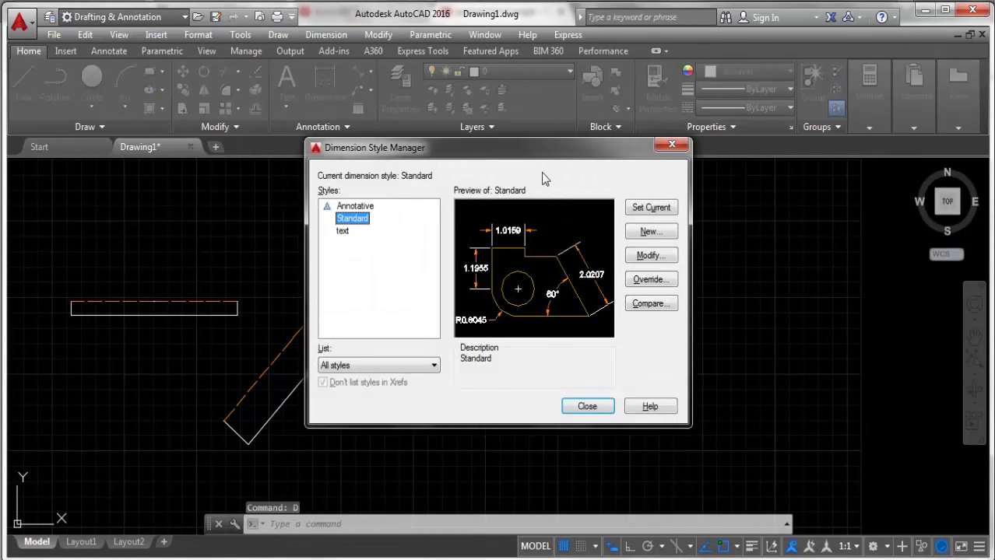
pyautogui.moveTo(540, 149); pyautogui.dragTo(724, 163)
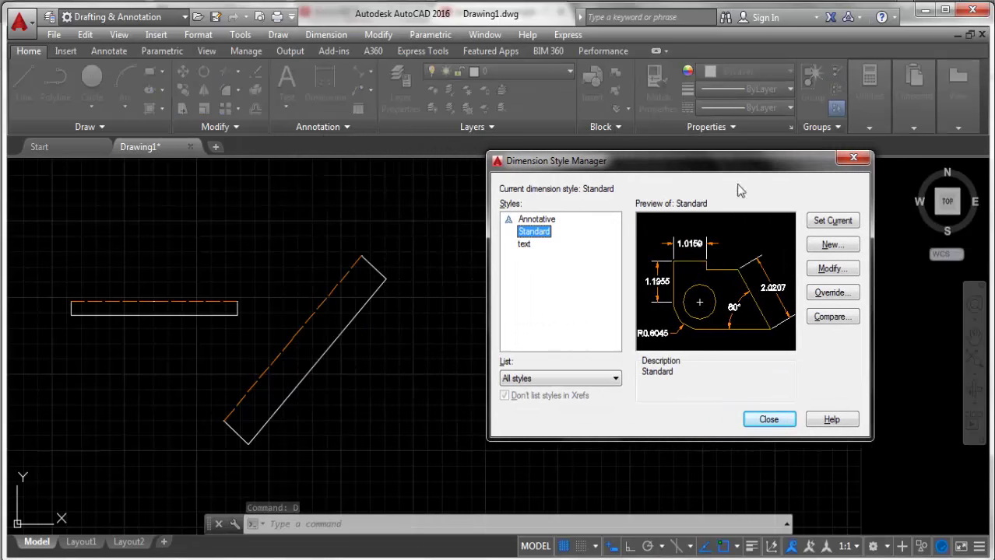
pyautogui.click(850, 270)
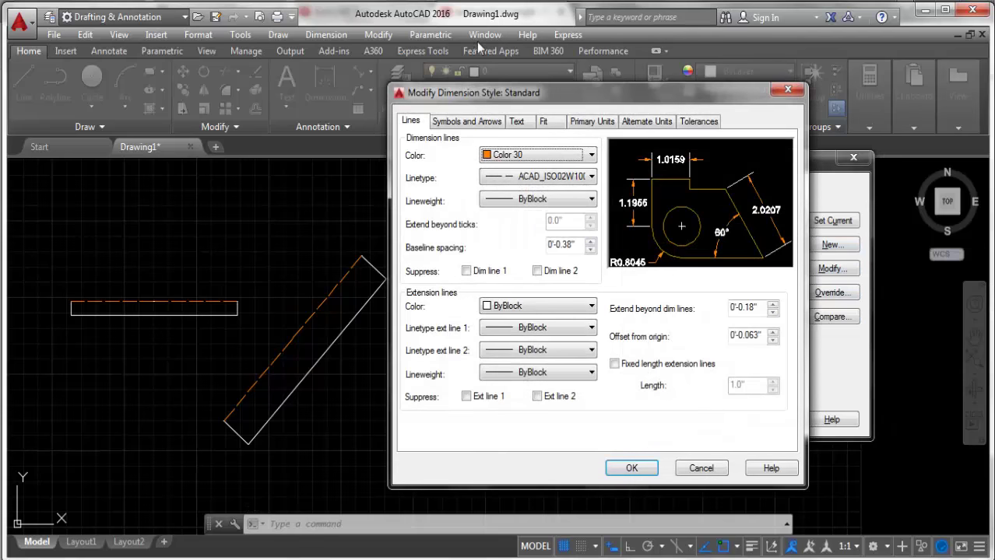
# Step: Suppress dimension lines 1 and 2, then turn both back on
pyautogui.moveTo(529, 100); pyautogui.dragTo(540, 98)
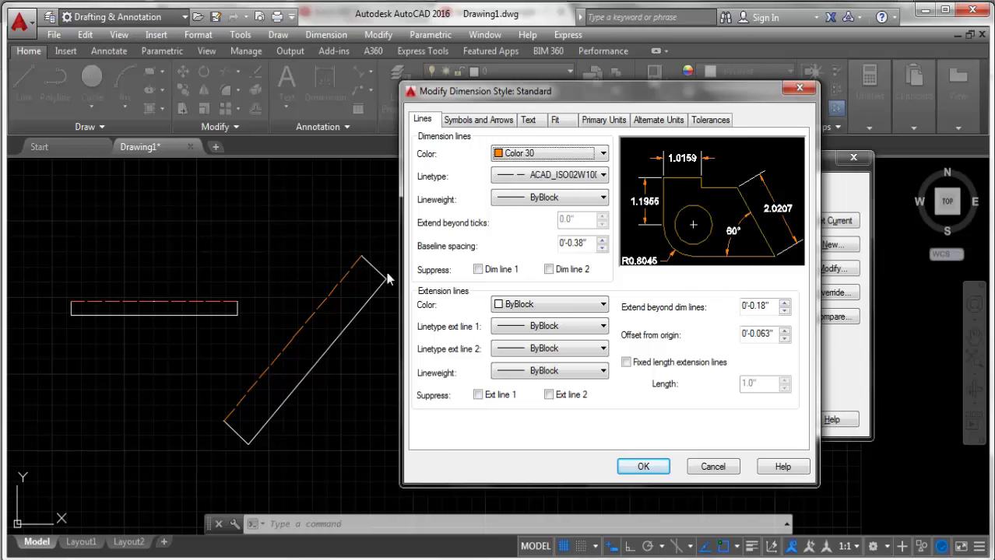
pyautogui.click(479, 271)
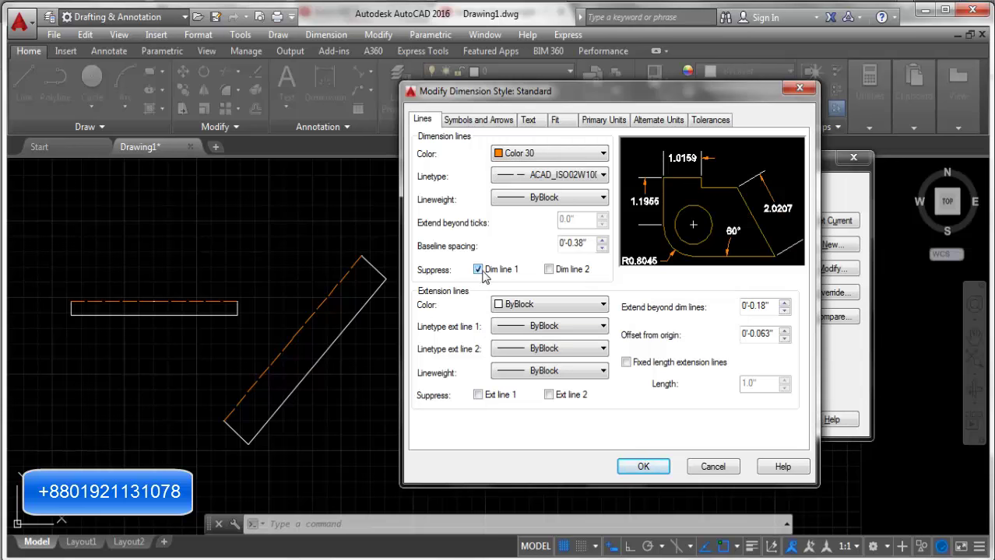
pyautogui.click(549, 270)
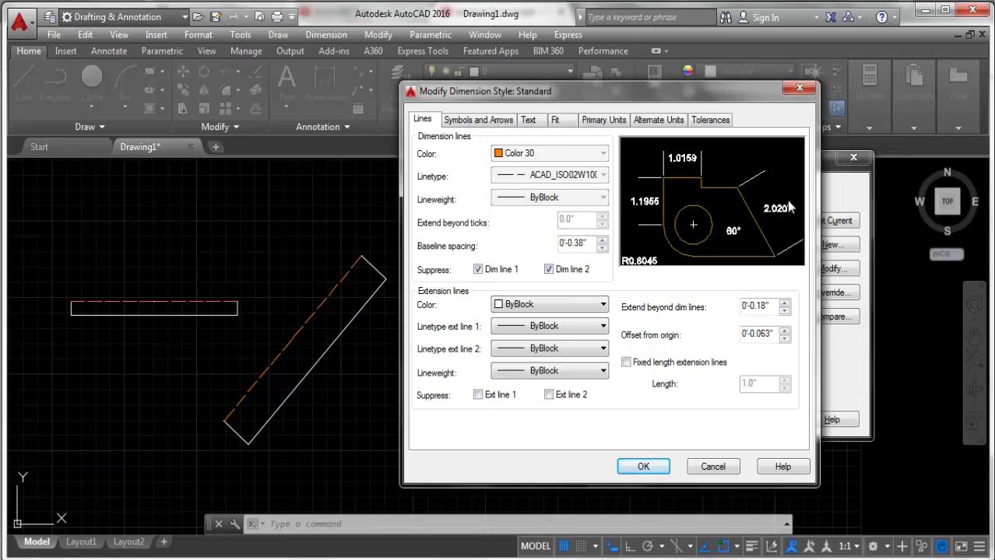
pyautogui.click(549, 269)
pyautogui.click(478, 269)
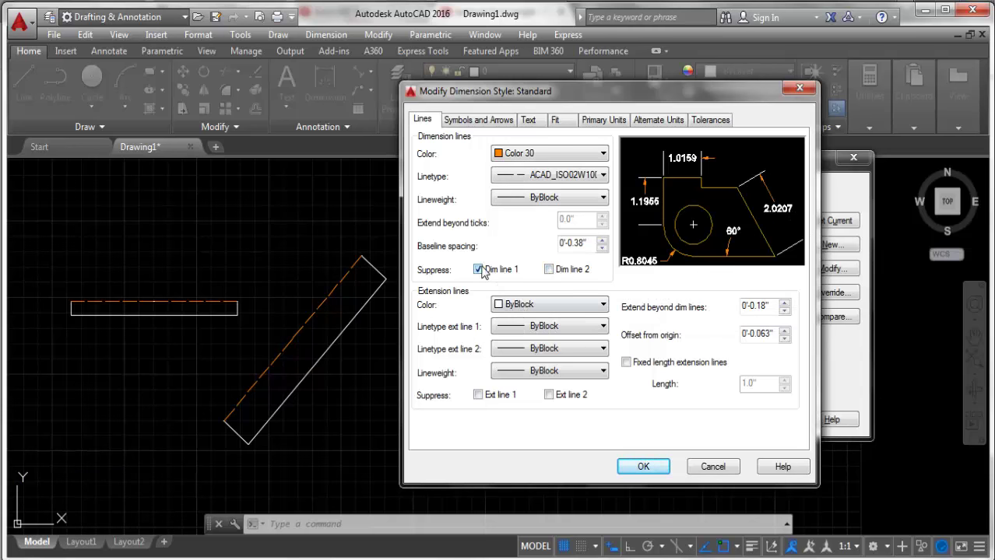
# Step: Make the extension lines Red and suppress Ext line 1 and Ext line 2
pyautogui.click(531, 306)
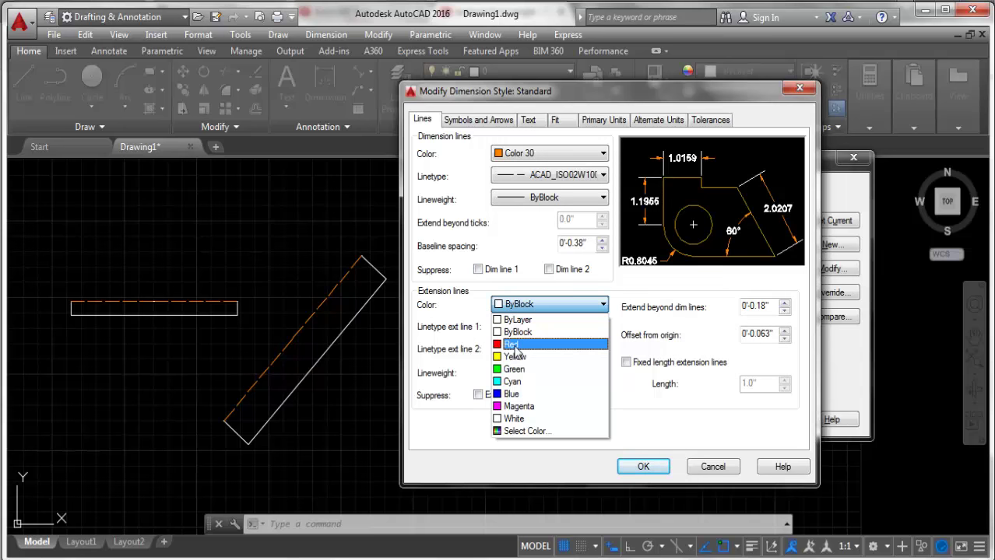
pyautogui.click(513, 347)
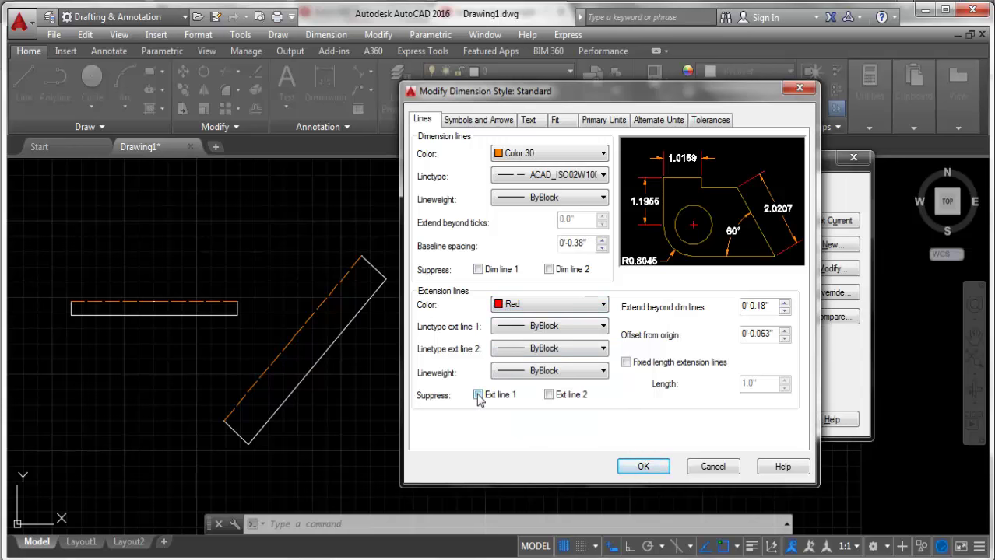
pyautogui.click(477, 396)
pyautogui.click(549, 396)
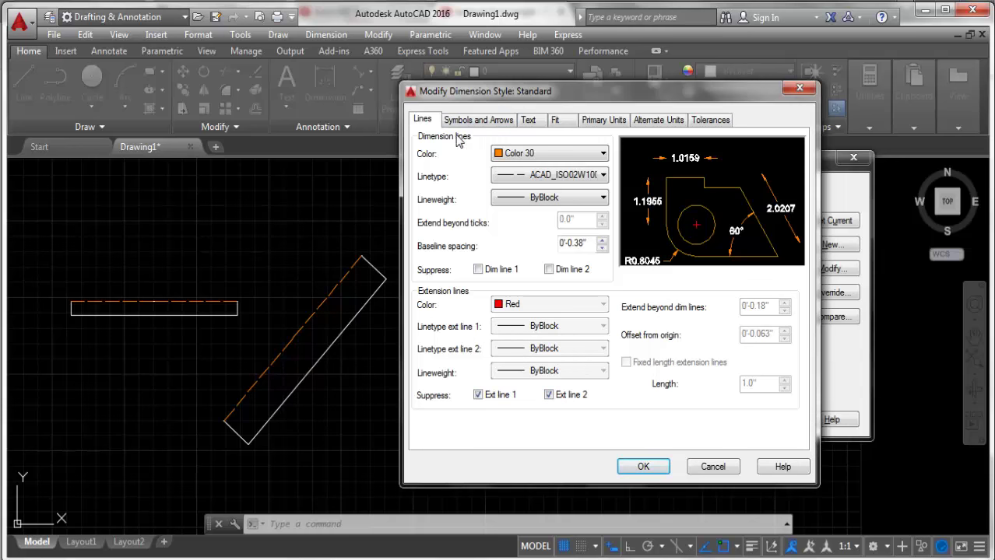
# Step: Switch the Standard dimension style to Dot arrowheads with an arrow size of 6
pyautogui.click(486, 121)
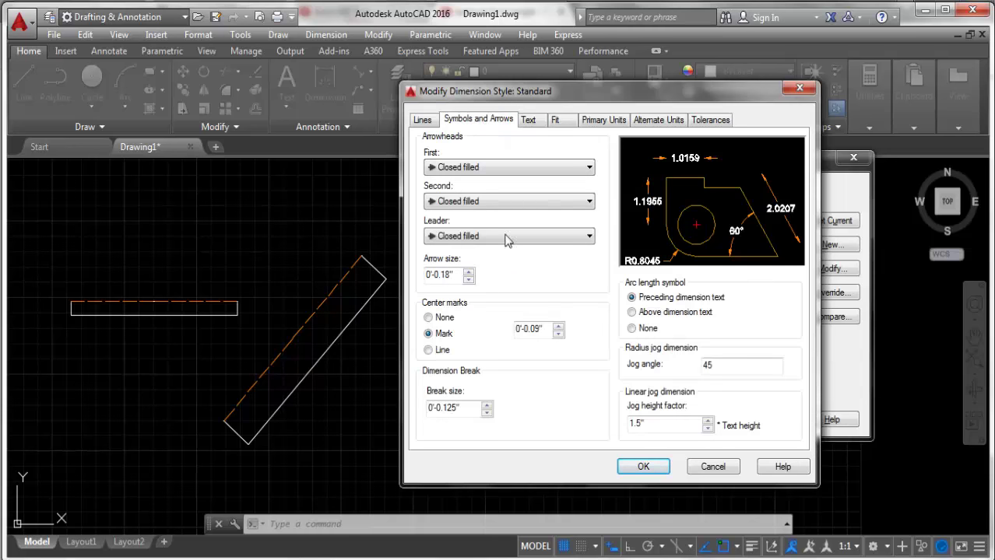
pyautogui.click(483, 169)
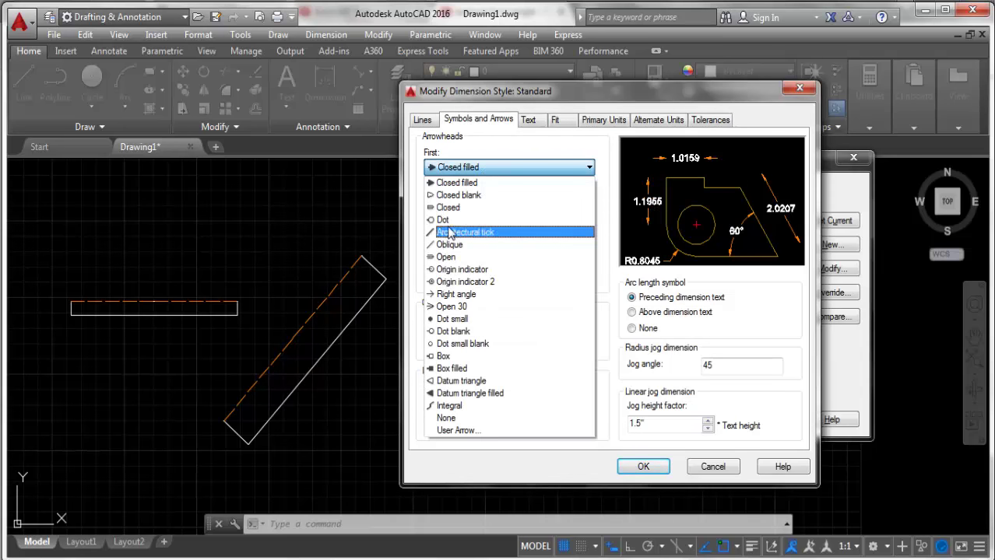
pyautogui.click(447, 221)
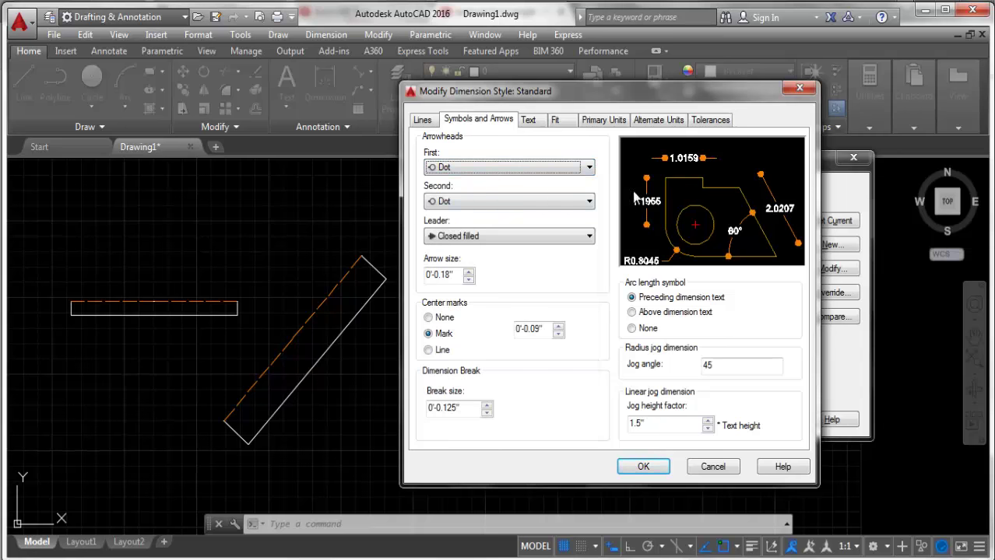
pyautogui.doubleClick(455, 277)
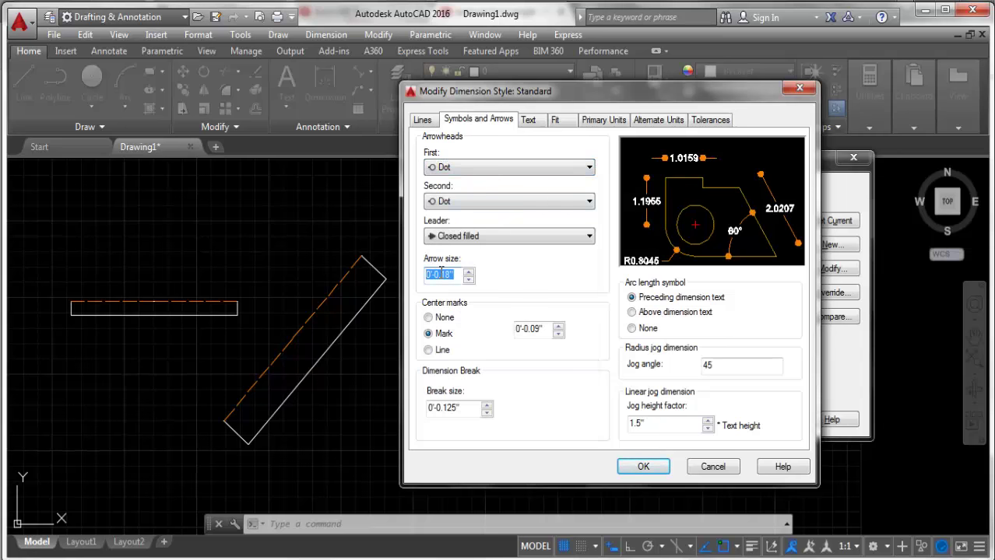
pyautogui.write('6')
# Step: Set the dimension text height to 8 while keeping the Standard text style
pyautogui.click(536, 124)
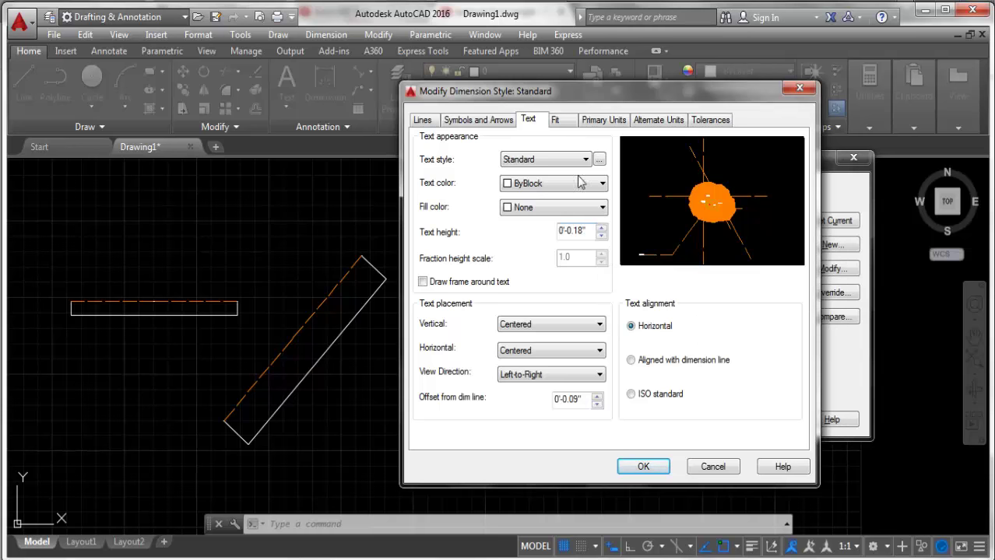
pyautogui.moveTo(589, 228); pyautogui.dragTo(418, 235)
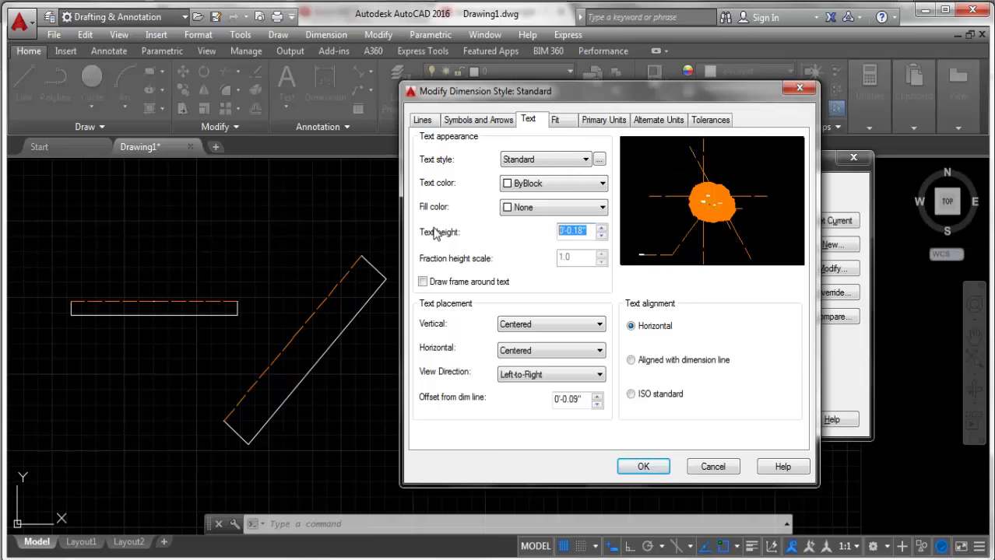
pyautogui.write('8')
pyautogui.click(542, 161)
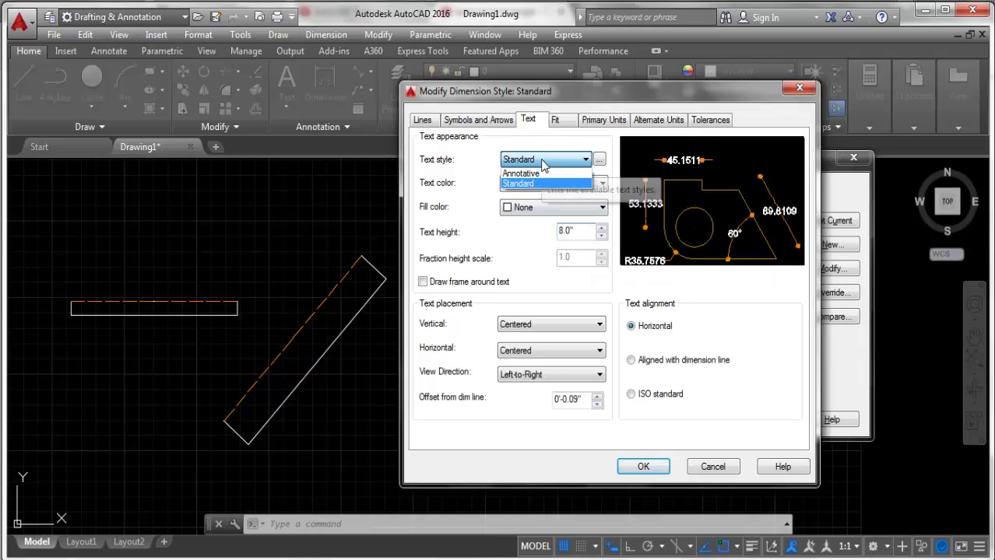
pyautogui.click(543, 161)
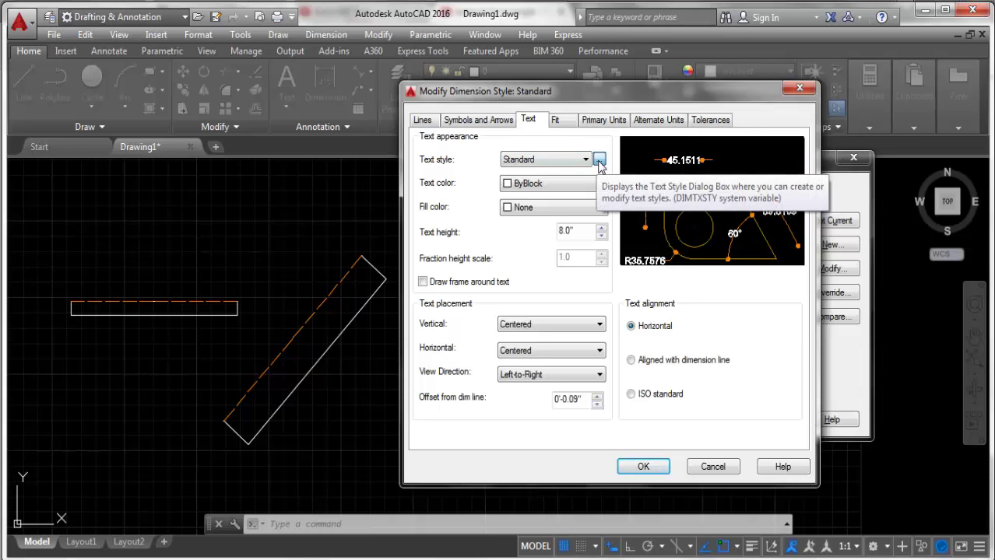
# Step: Change the Standard text style's font from Batang to Arial CE, apply it, and close the editor
pyautogui.click(598, 161)
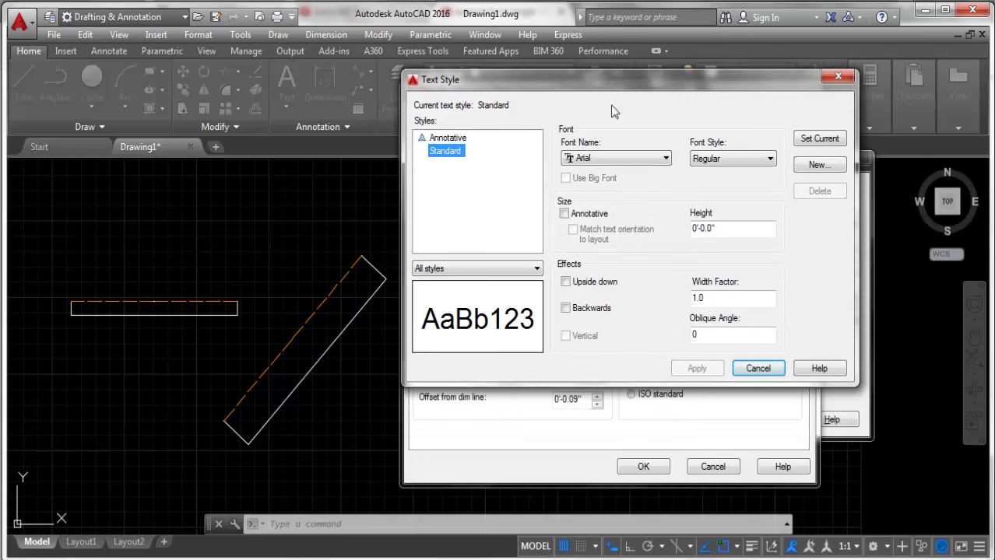
pyautogui.click(620, 158)
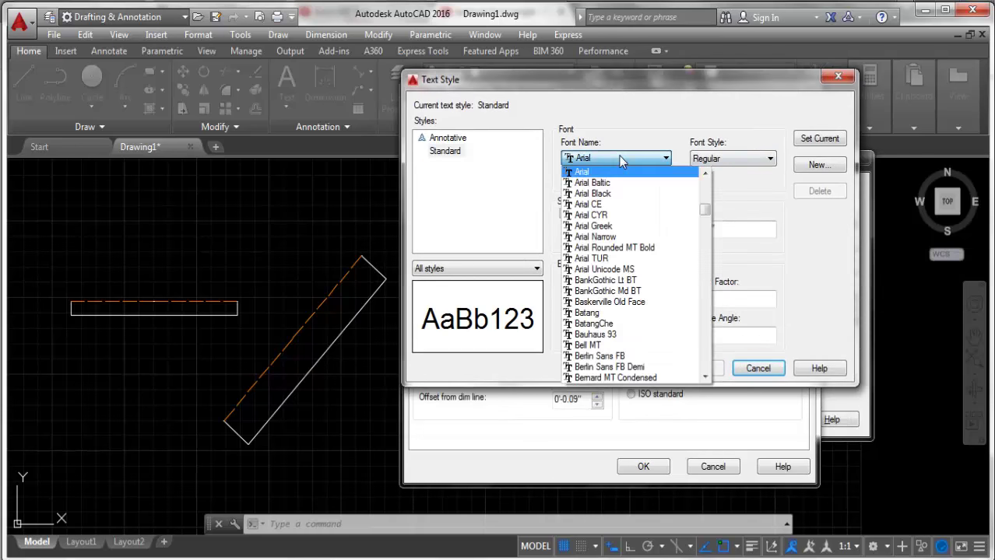
pyautogui.click(596, 314)
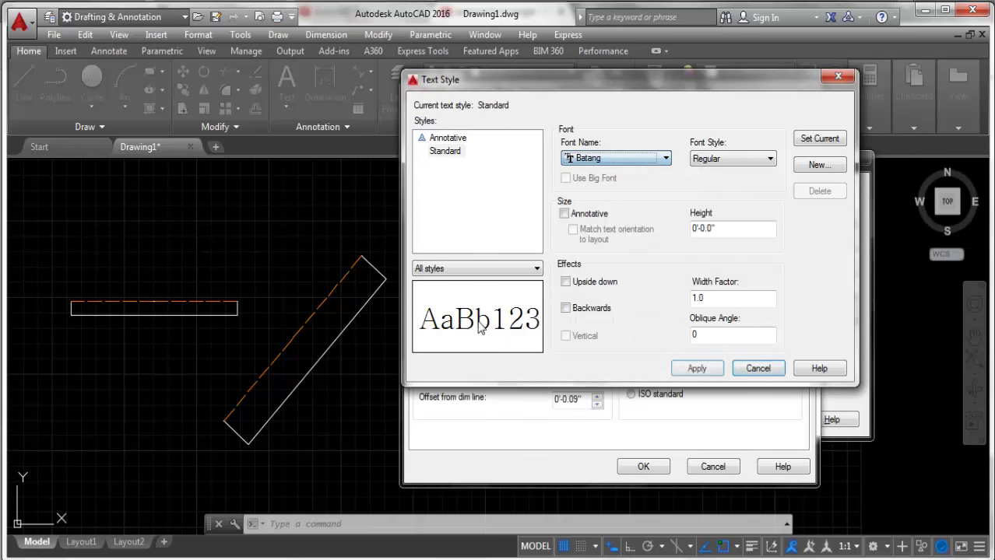
pyautogui.click(611, 162)
pyautogui.scroll(3, 607, 187)
pyautogui.scroll(2, 605, 191)
pyautogui.scroll(2, 603, 193)
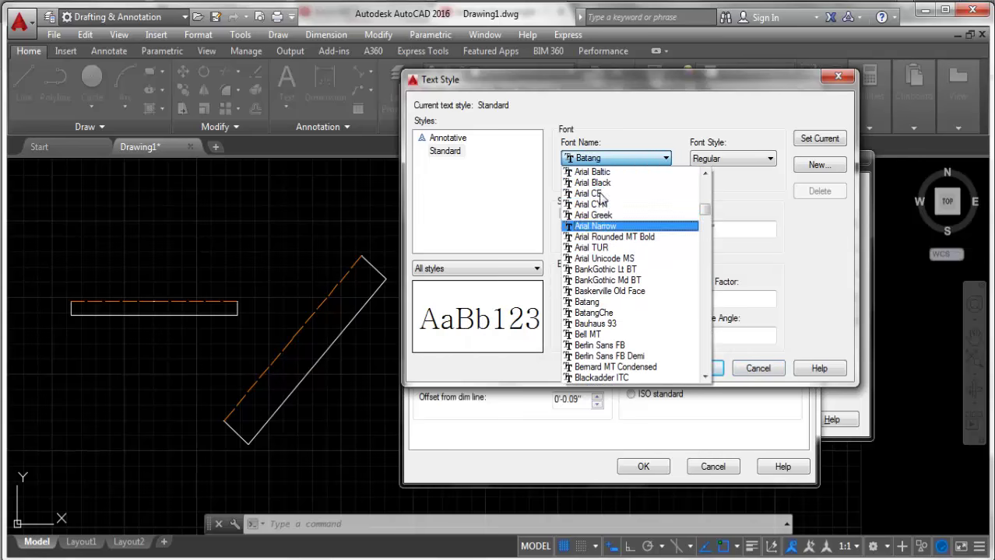
pyautogui.click(596, 198)
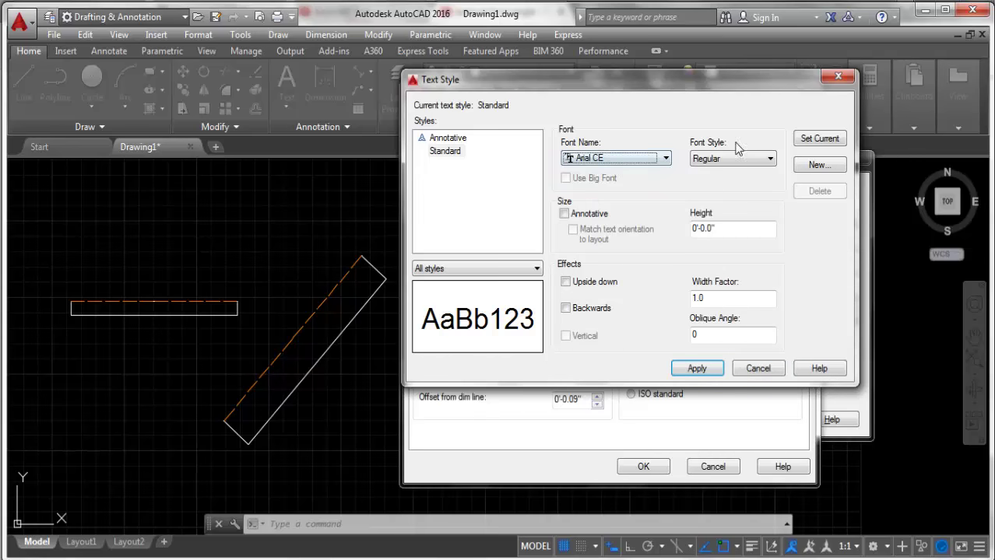
pyautogui.click(708, 369)
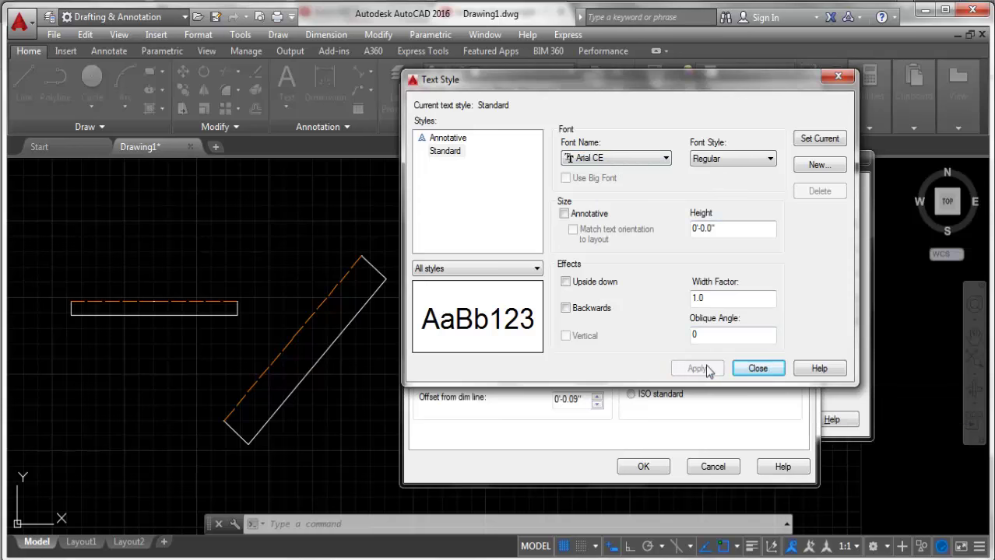
pyautogui.click(838, 77)
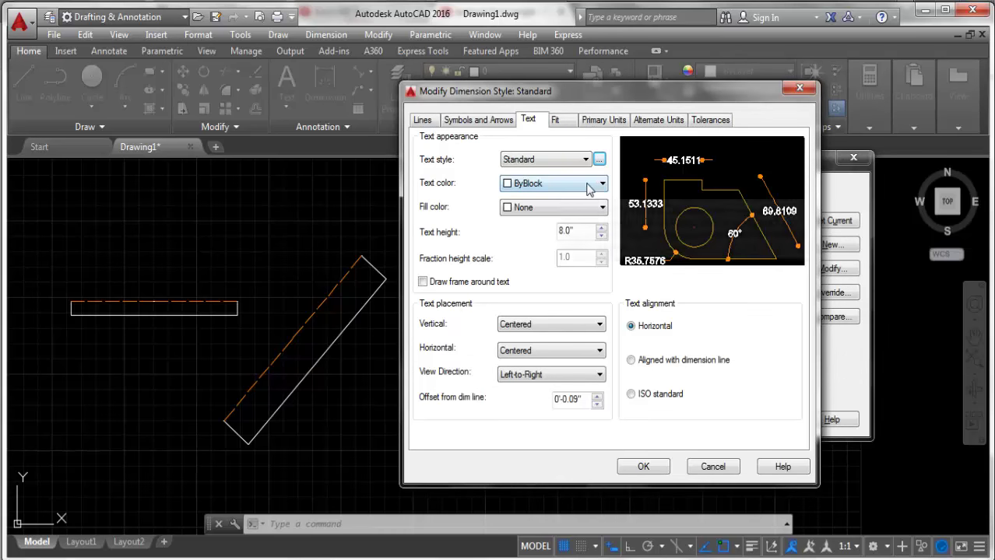
# Step: Set the dimension text colour to magenta, colour 210
pyautogui.click(569, 186)
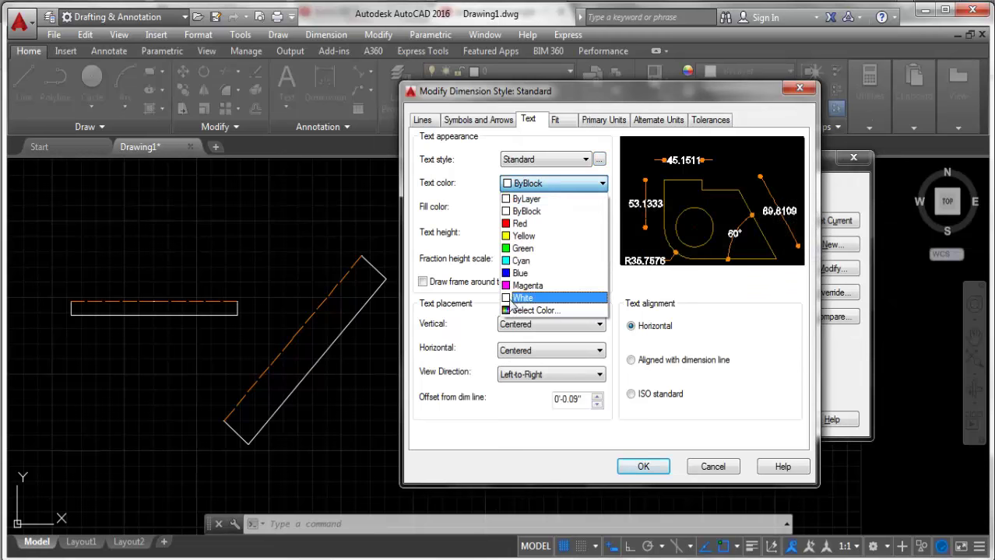
pyautogui.click(531, 311)
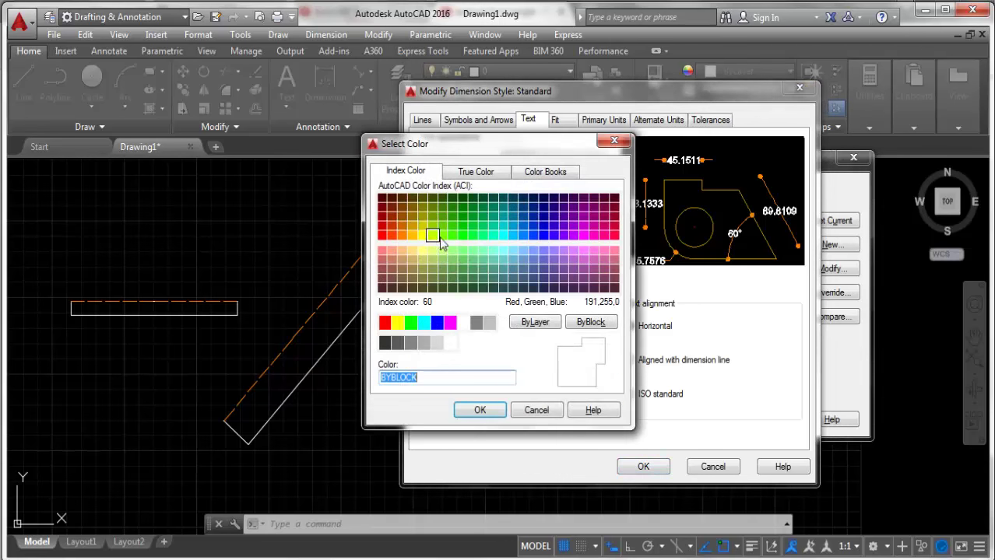
pyautogui.click(587, 238)
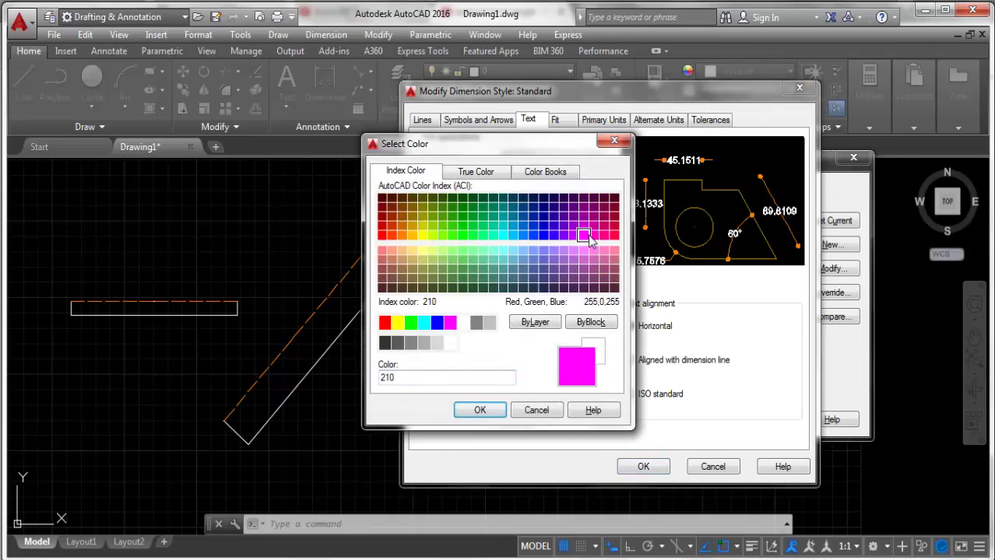
pyautogui.click(480, 411)
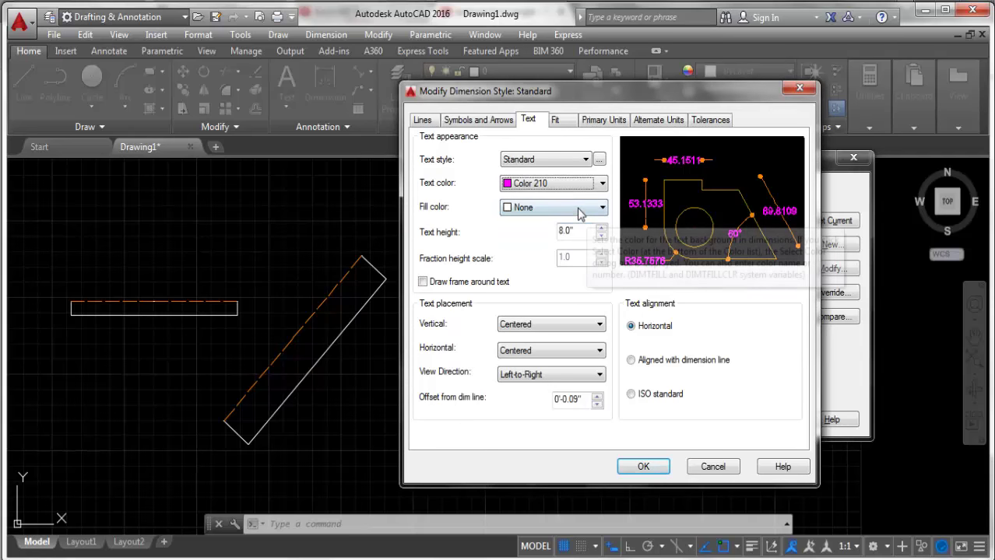
# Step: Give the dimension text a pale yellow colour 41 background fill
pyautogui.click(576, 209)
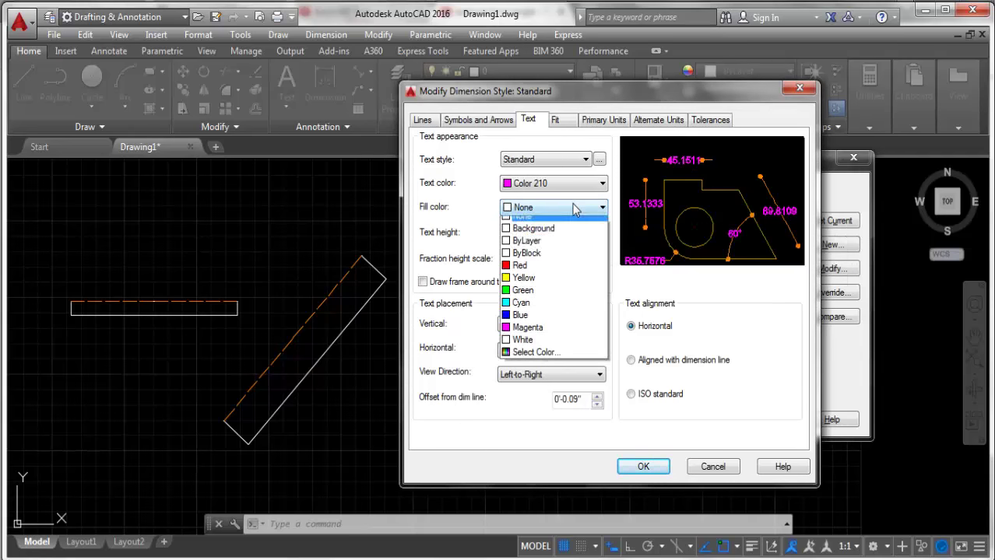
pyautogui.click(514, 358)
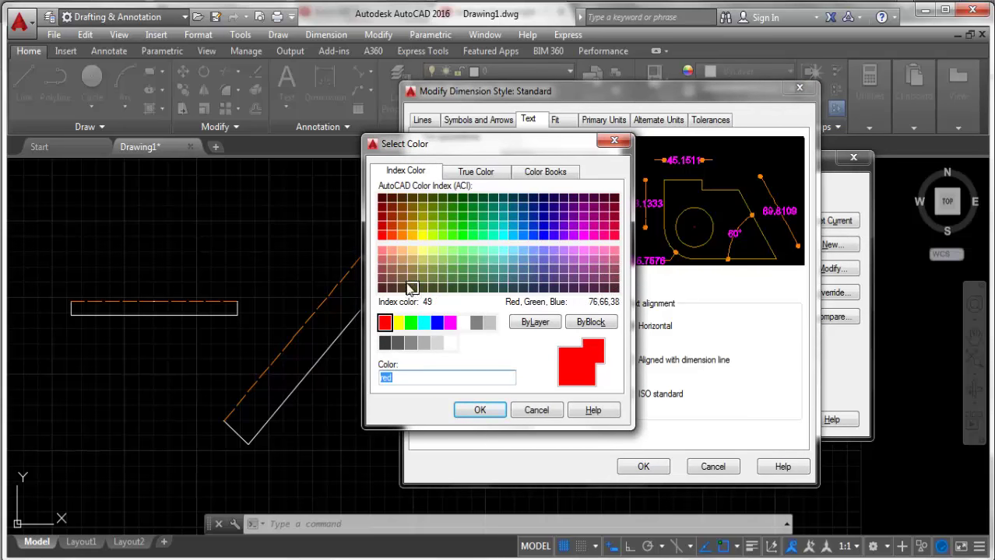
pyautogui.click(412, 231)
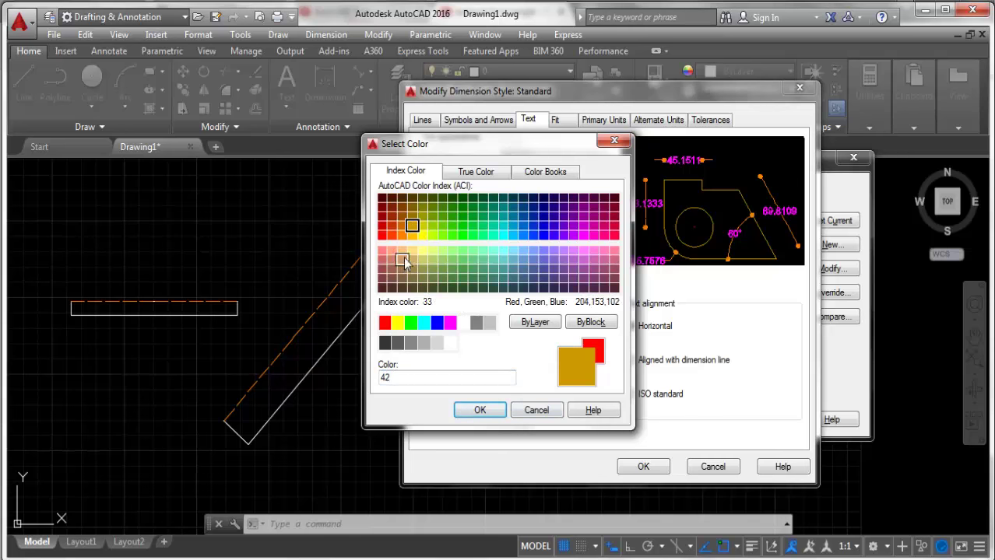
pyautogui.click(410, 251)
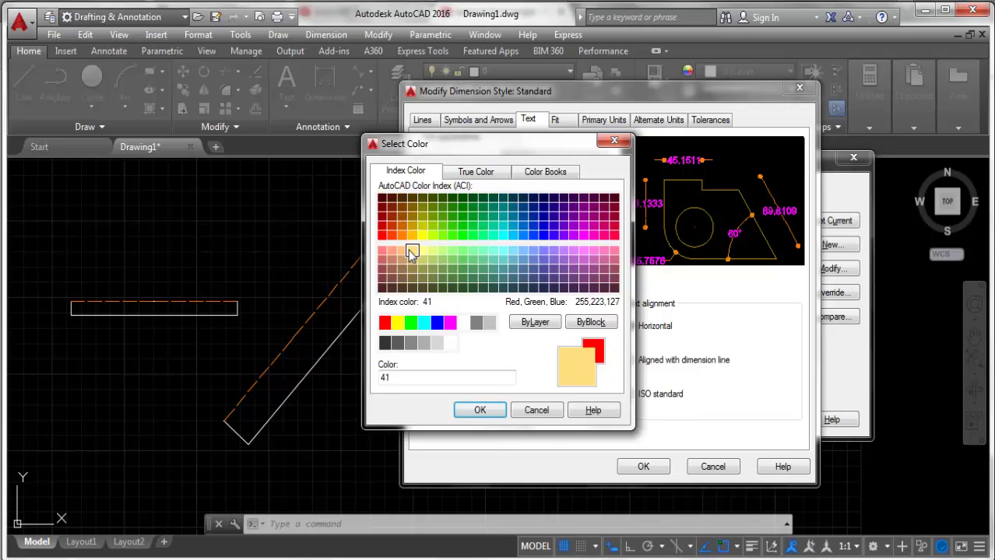
pyautogui.doubleClick(410, 251)
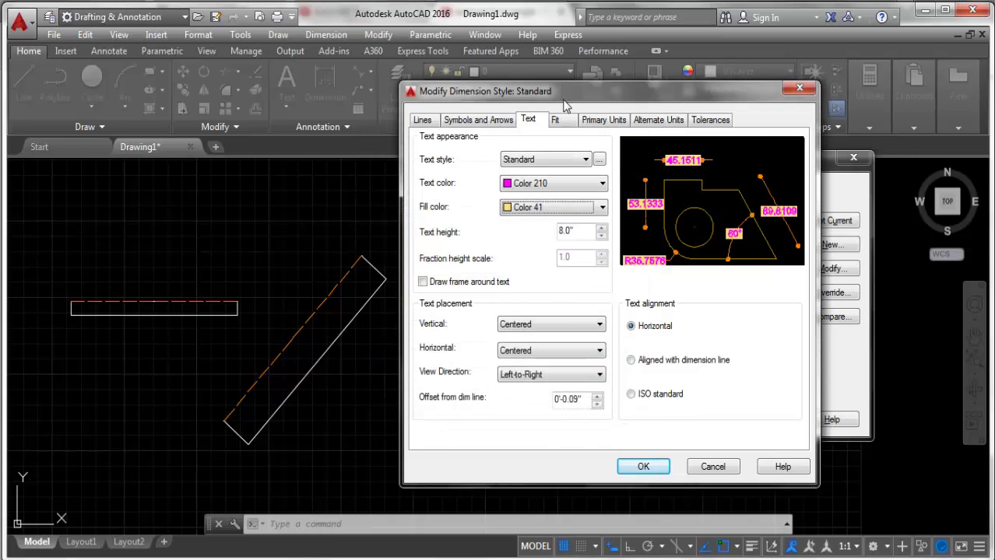
# Step: Review the text height and Fit settings, then bring up Primary Units
pyautogui.moveTo(563, 102); pyautogui.dragTo(503, 101)
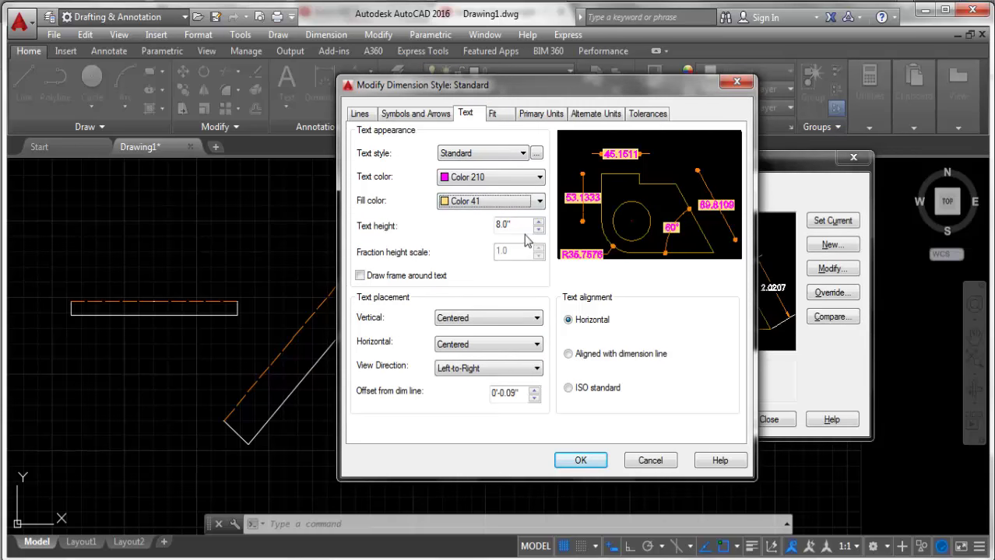
pyautogui.click(514, 224)
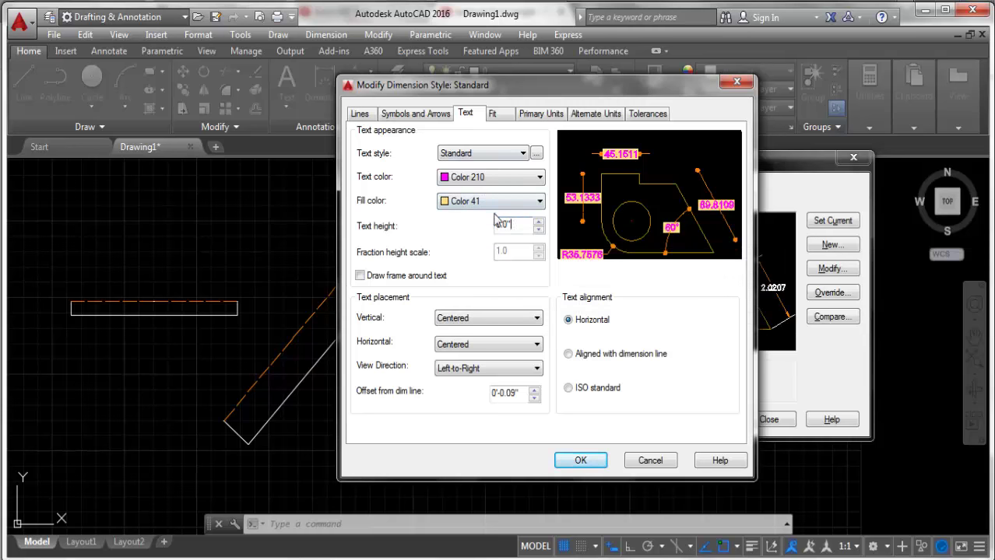
pyautogui.click(495, 117)
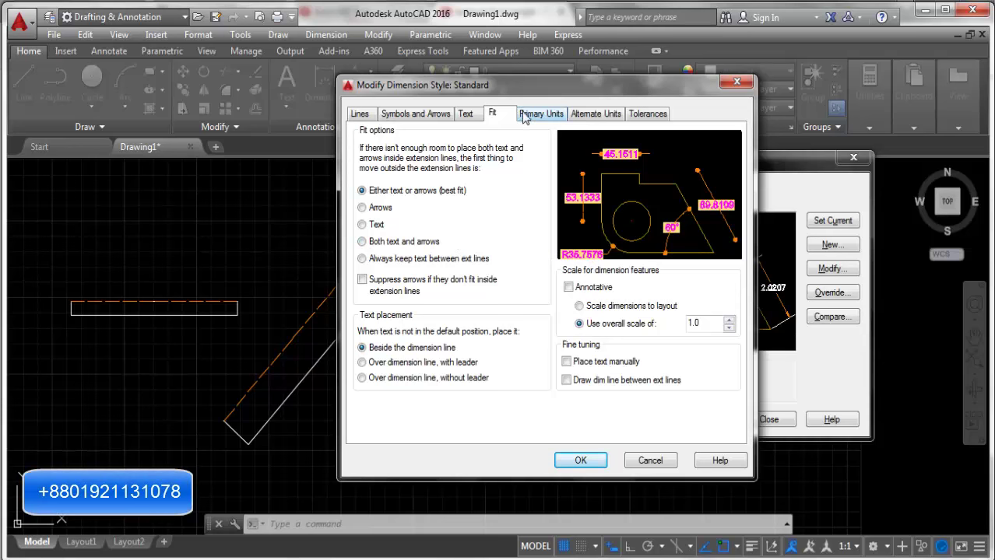
pyautogui.click(549, 117)
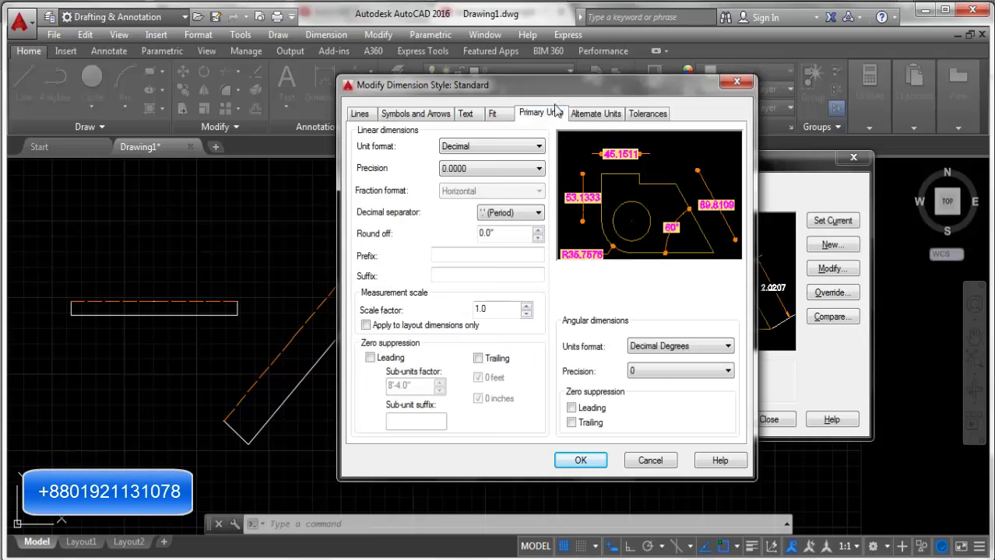
# Step: Set linear dimension units to Engineering with 0'-0.0" precision
pyautogui.moveTo(557, 86)
pyautogui.mouseDown()
pyautogui.moveTo(630, 87)
pyautogui.moveTo(547, 94)
pyautogui.mouseUp()
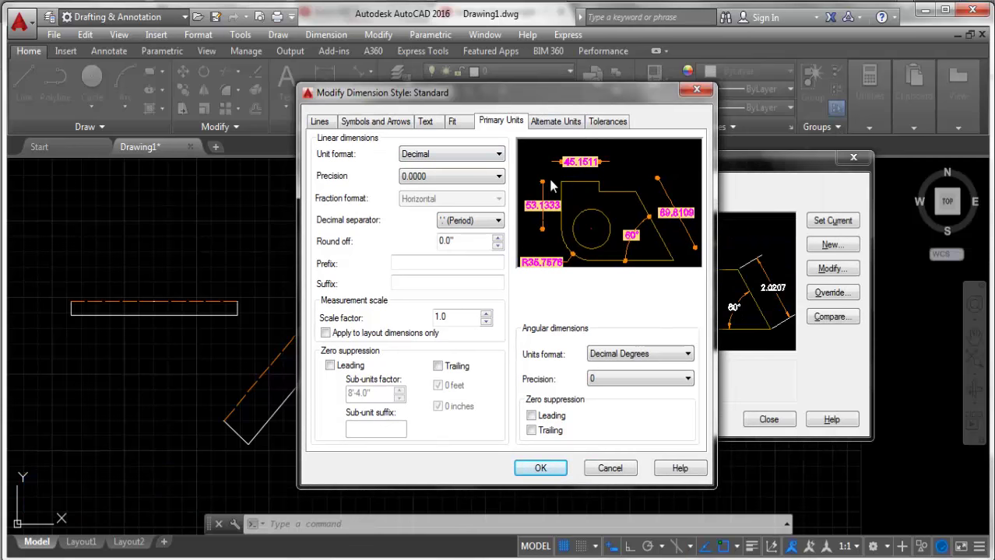
pyautogui.click(456, 154)
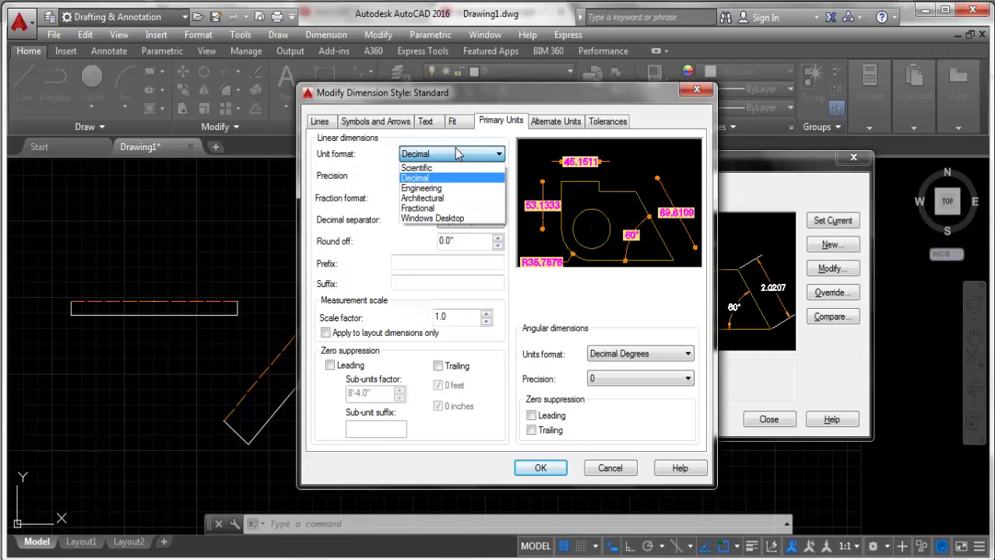
pyautogui.click(438, 189)
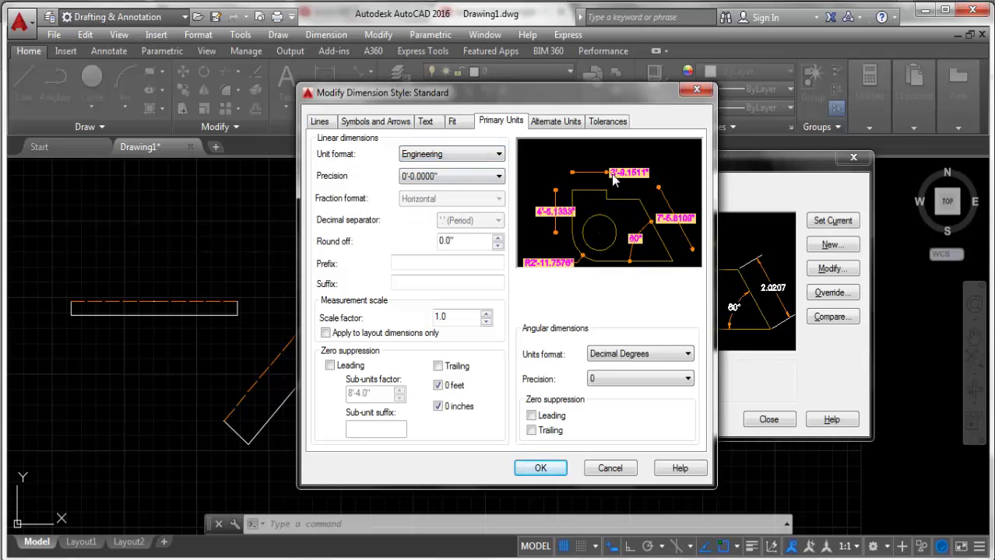
pyautogui.click(430, 178)
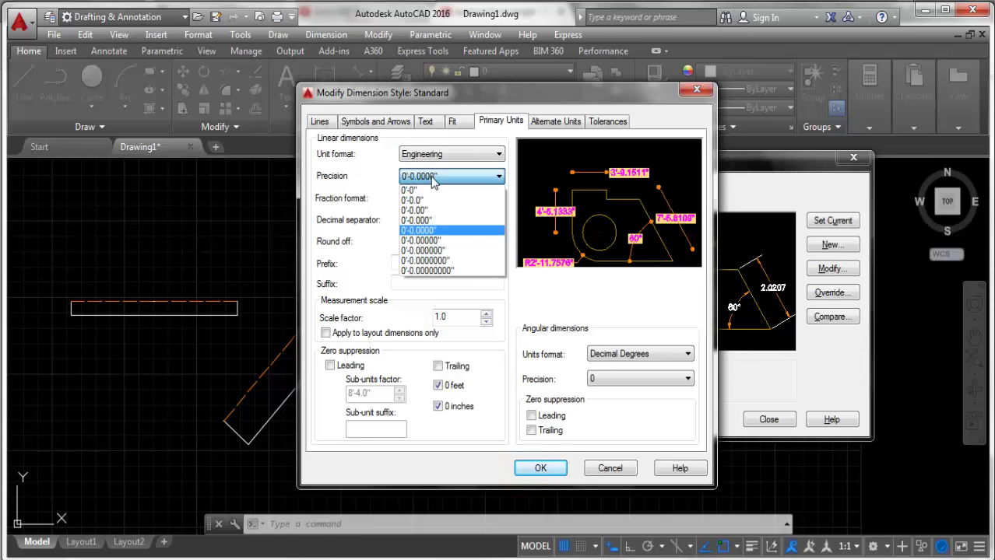
pyautogui.click(430, 202)
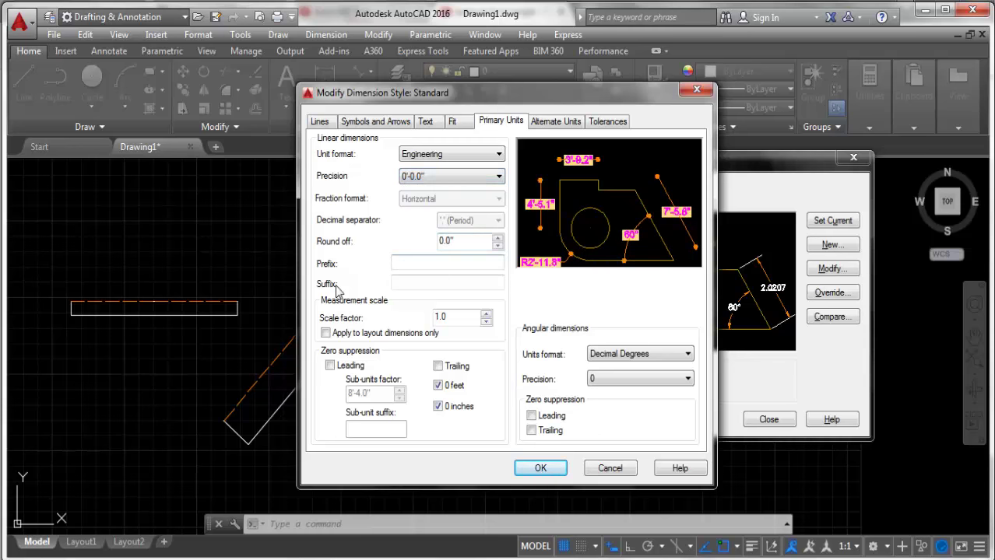
# Step: Add an FT suffix to dimension values, save the style, and close the Dimension Style Manager
pyautogui.click(399, 263)
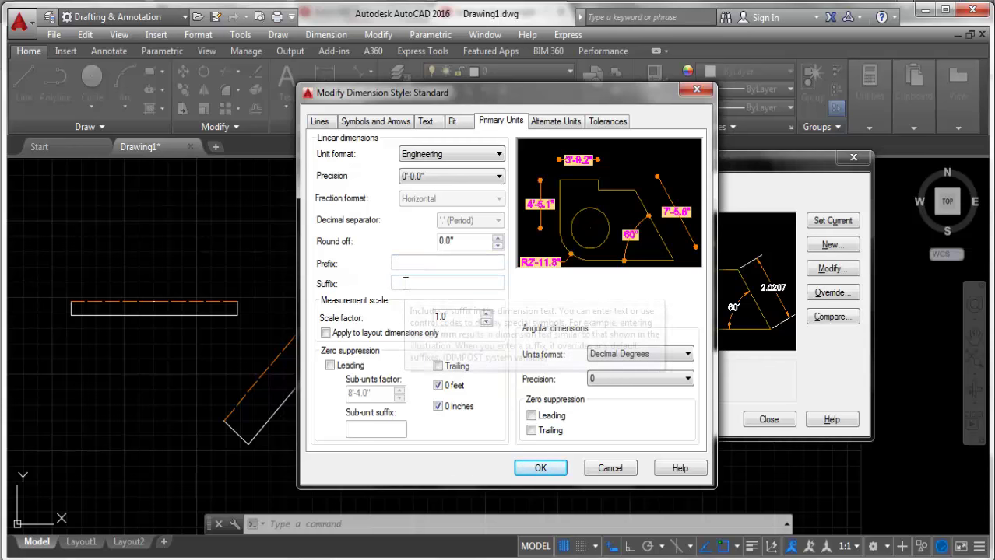
pyautogui.moveTo(453, 101); pyautogui.dragTo(494, 101)
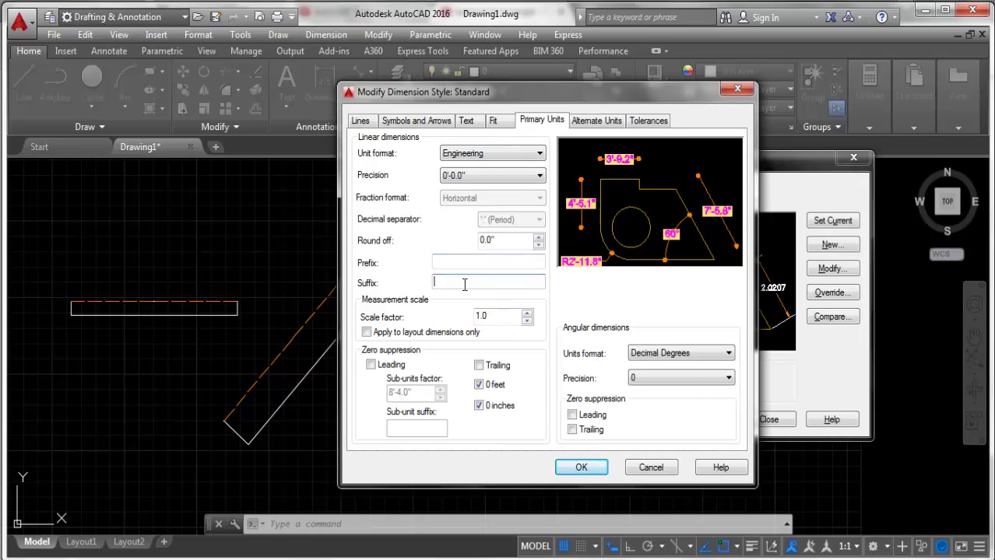
pyautogui.click(464, 285)
pyautogui.write('FT')
pyautogui.click(469, 266)
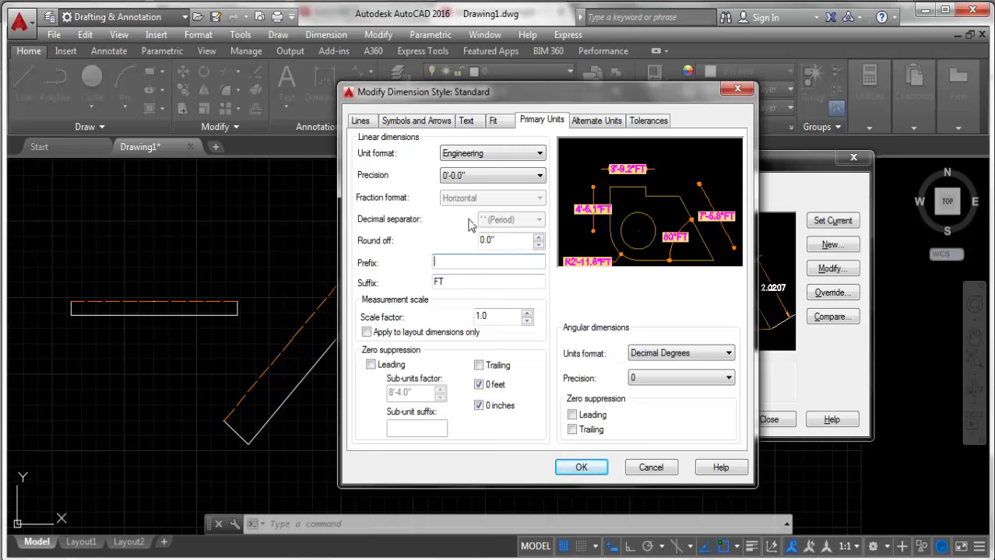
pyautogui.click(459, 282)
pyautogui.click(579, 469)
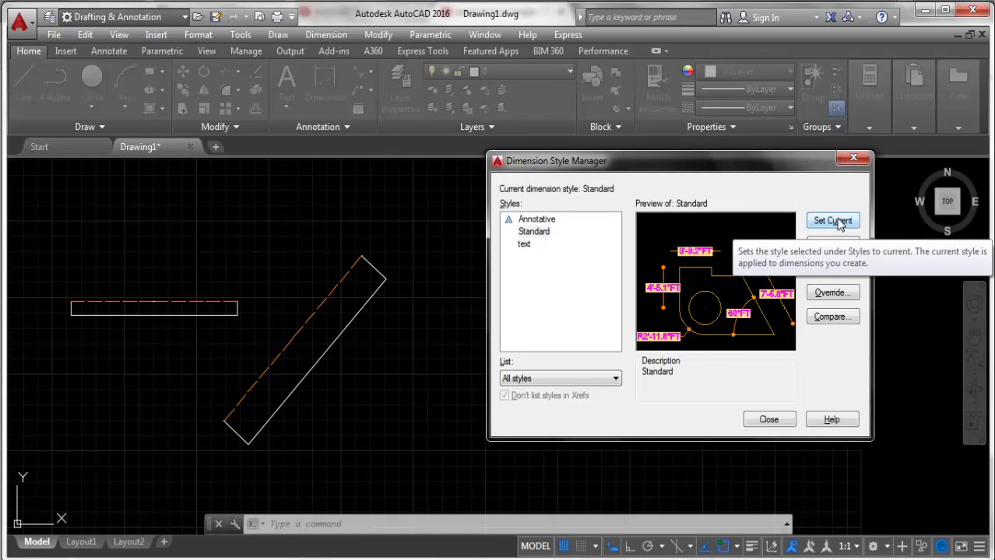
pyautogui.click(854, 157)
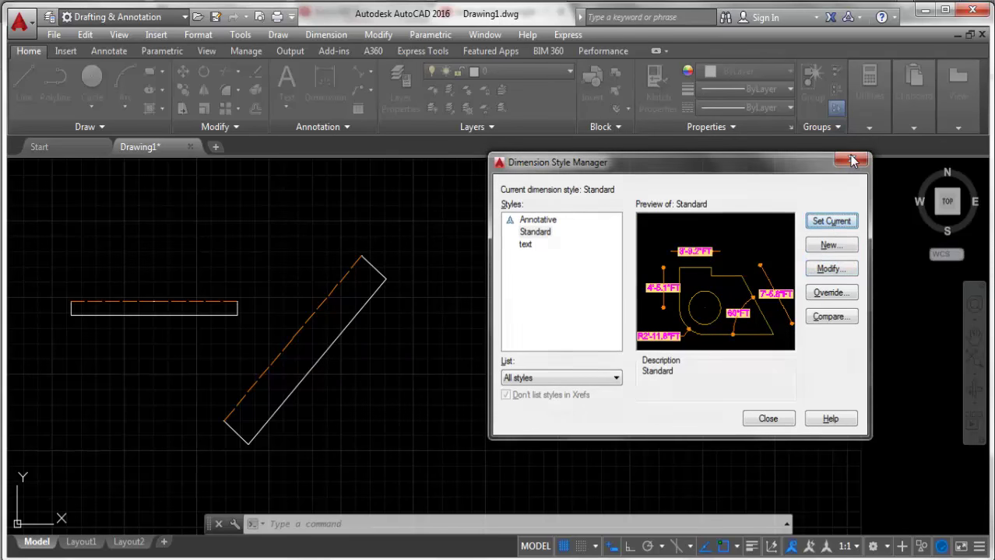
# Step: Start a line from the first corner and draw the 15' horizontal side with Ortho on
pyautogui.scroll(2, 264, 355)
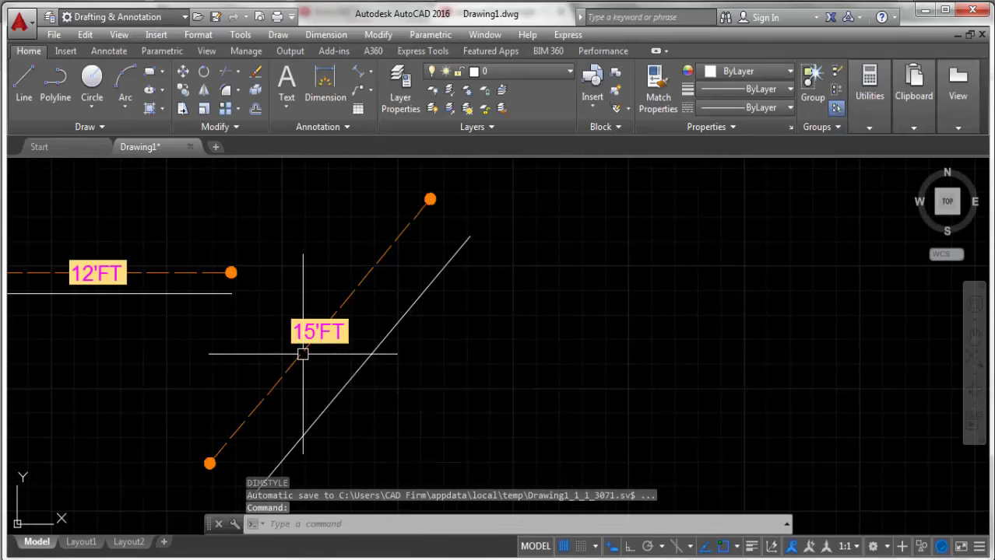
pyautogui.scroll(2, 302, 348)
pyautogui.scroll(-2, 154, 279)
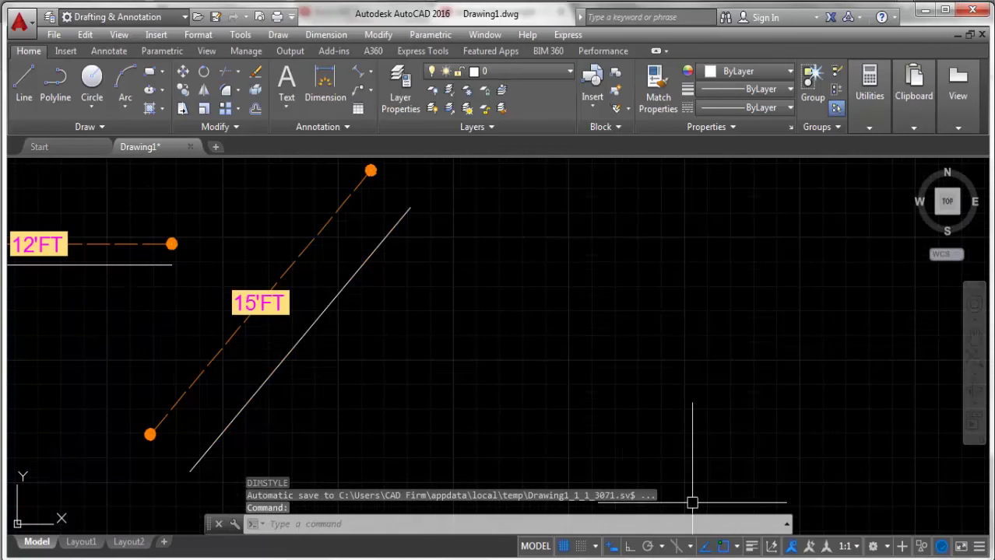
pyautogui.click(23, 82)
pyautogui.scroll(-3, 200, 355)
pyautogui.scroll(1, 211, 289)
pyautogui.scroll(1, 249, 338)
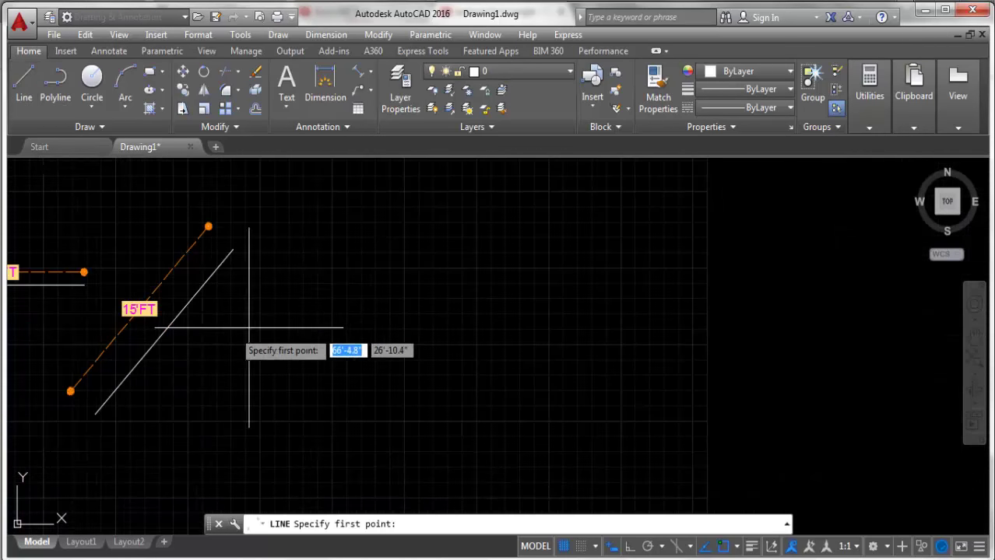
pyautogui.click(288, 318)
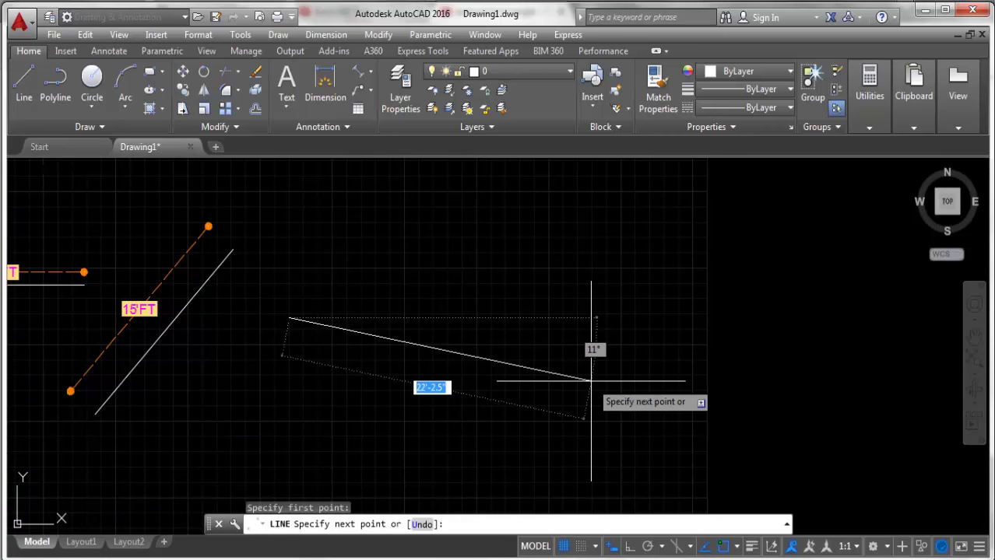
pyautogui.press('F8')
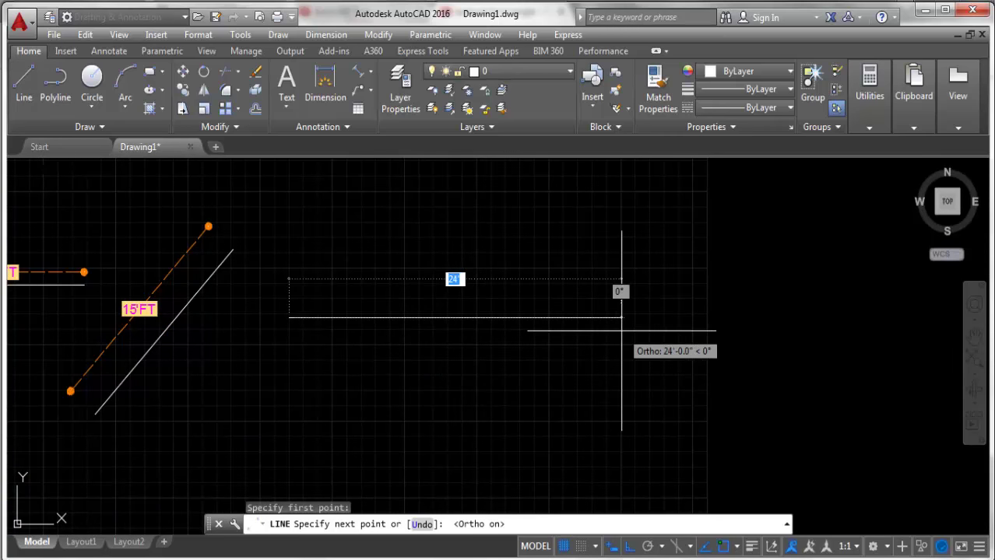
pyautogui.write('15')
pyautogui.press('Return')
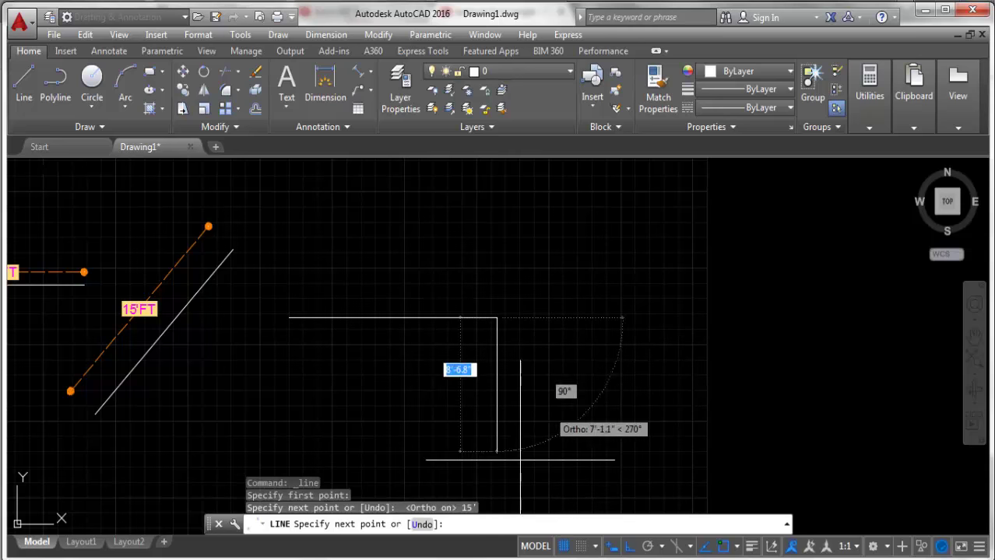
# Step: Draw the 12' vertical side and close the triangle back to its start
pyautogui.write('12')
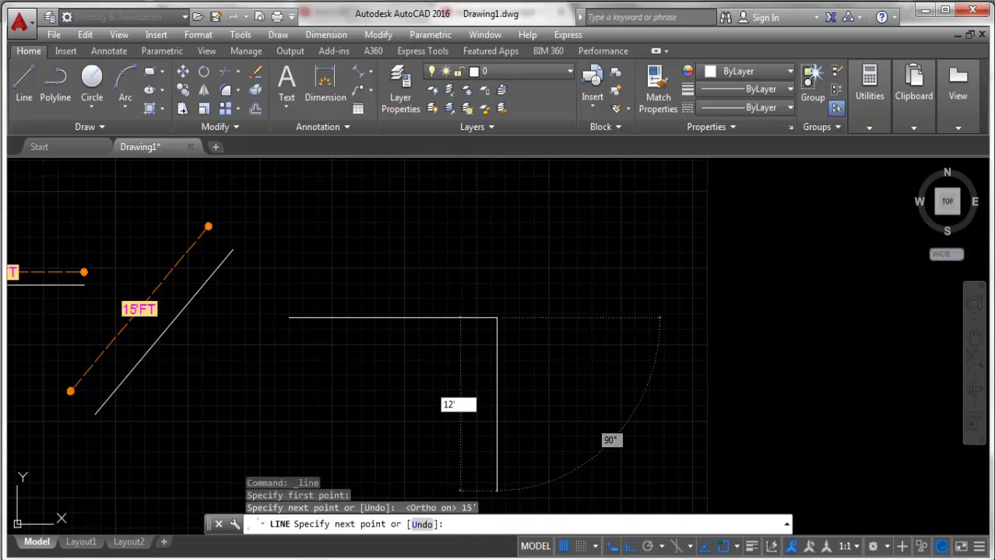
pyautogui.press('Return')
pyautogui.scroll(-4, 377, 360)
pyautogui.rightClick(380, 349)
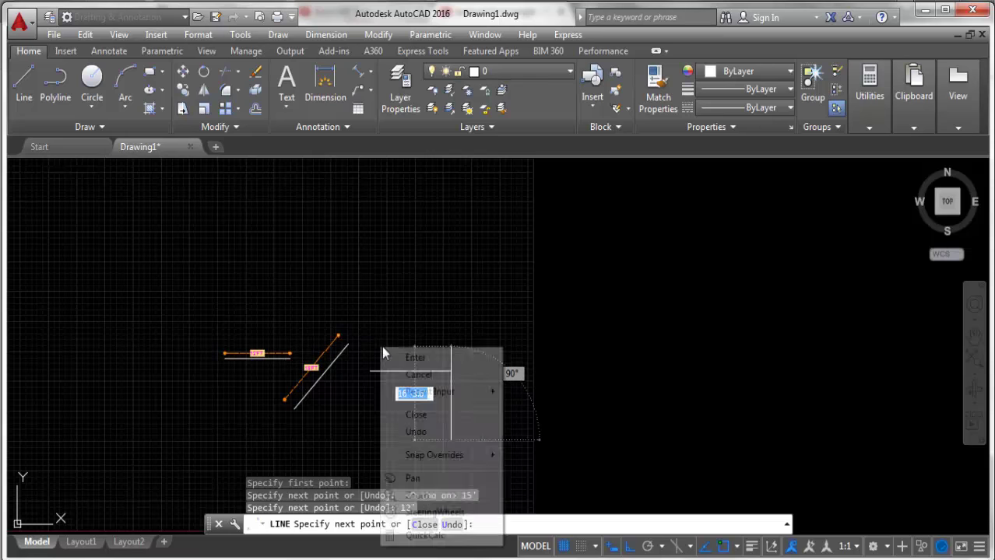
pyautogui.click(428, 413)
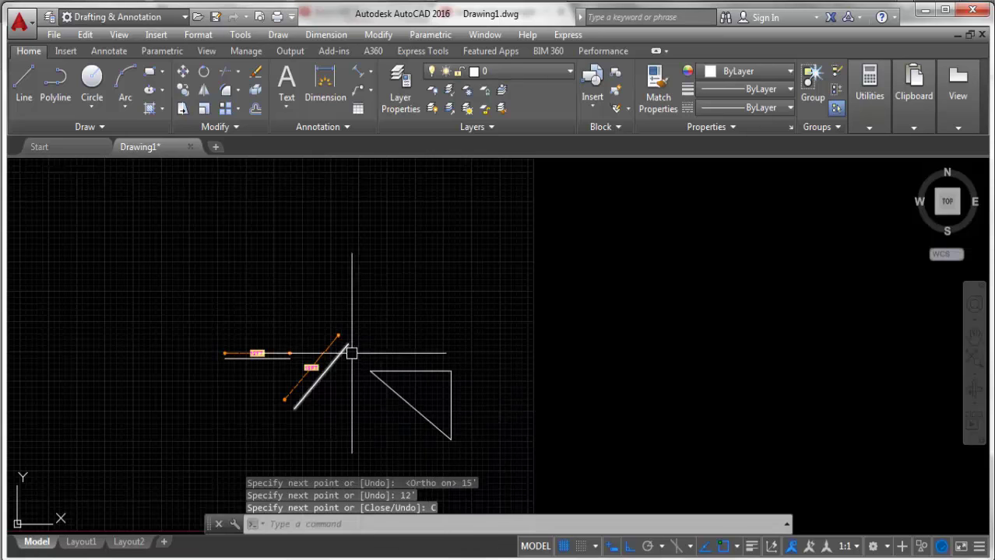
pyautogui.scroll(4, 351, 352)
pyautogui.scroll(-2, 311, 284)
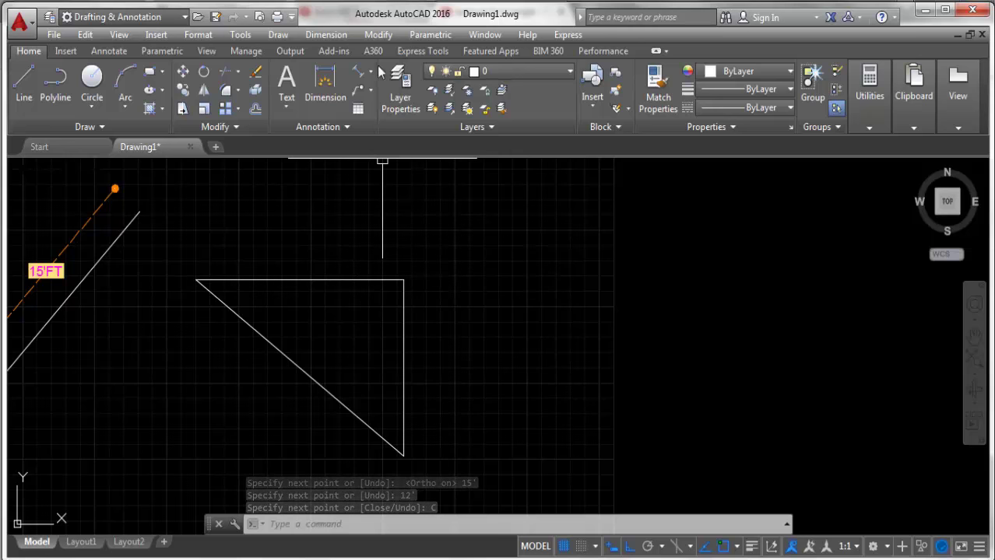
# Step: Add a linear 15'FT dimension across the triangle's top edge
pyautogui.click(373, 72)
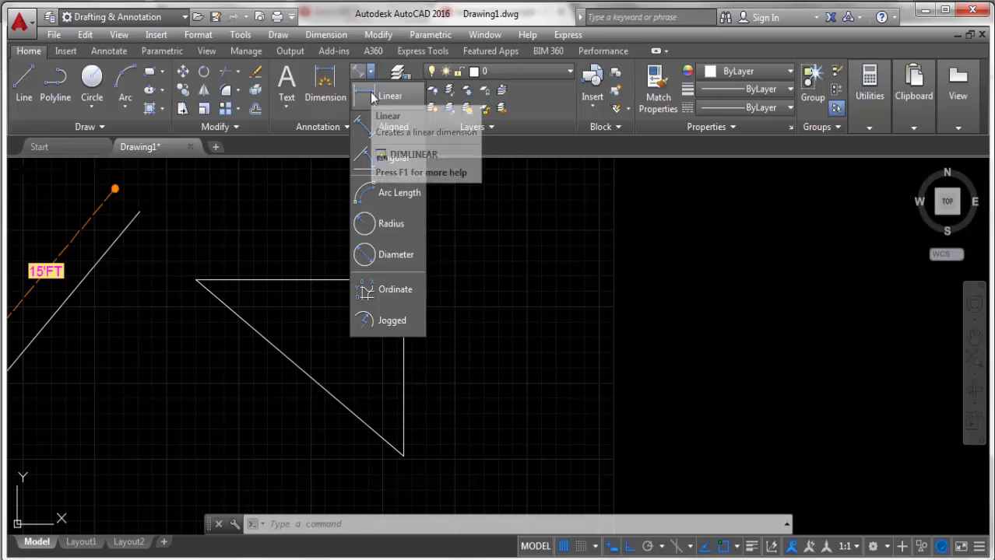
pyautogui.press('Escape')
pyautogui.click(372, 95)
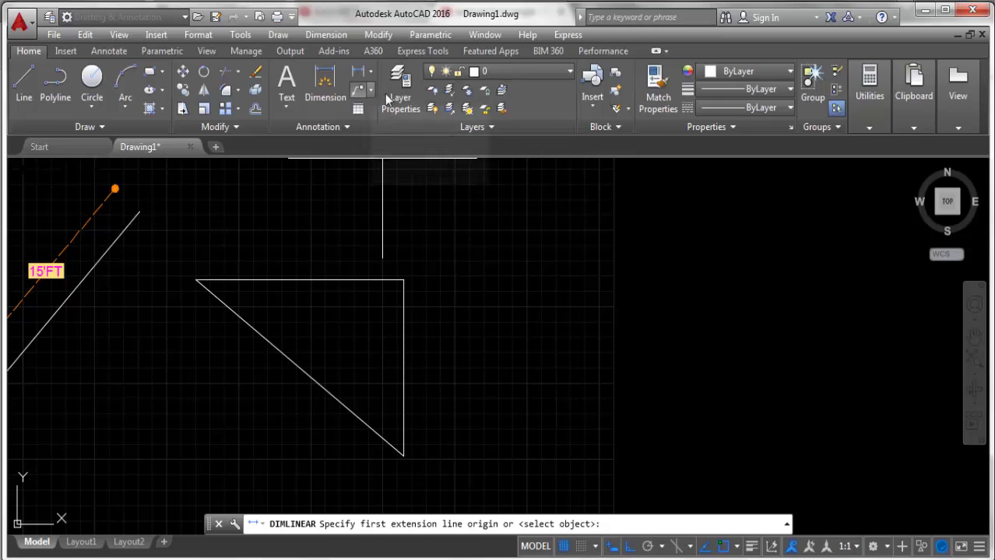
pyautogui.click(196, 279)
pyautogui.click(403, 280)
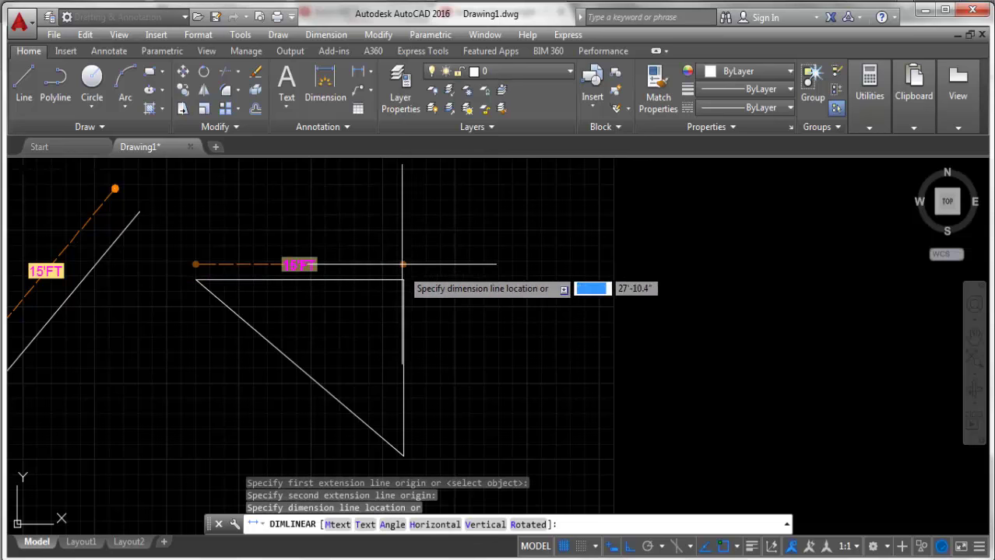
pyautogui.click(400, 237)
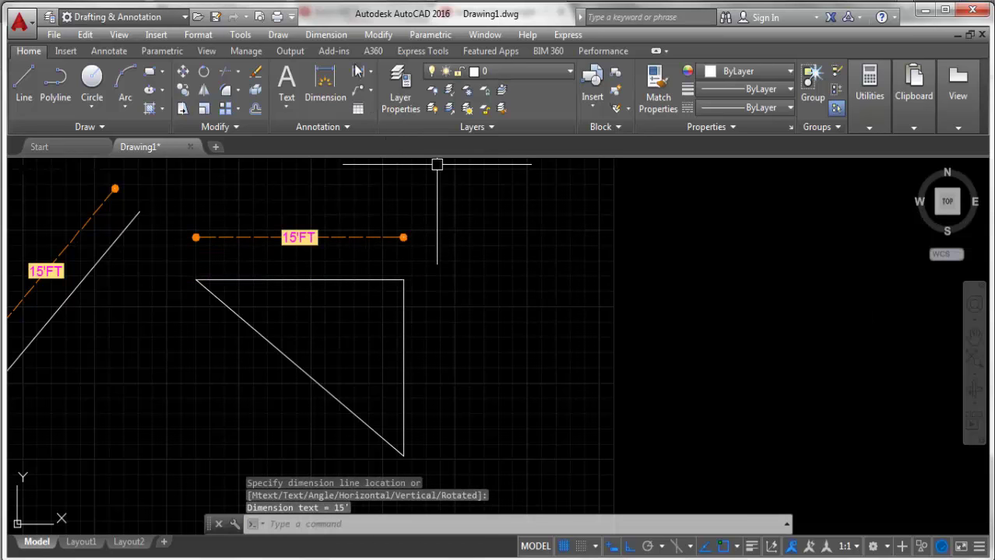
# Step: Add a linear 12'FT dimension to the right of the vertical edge
pyautogui.click(357, 70)
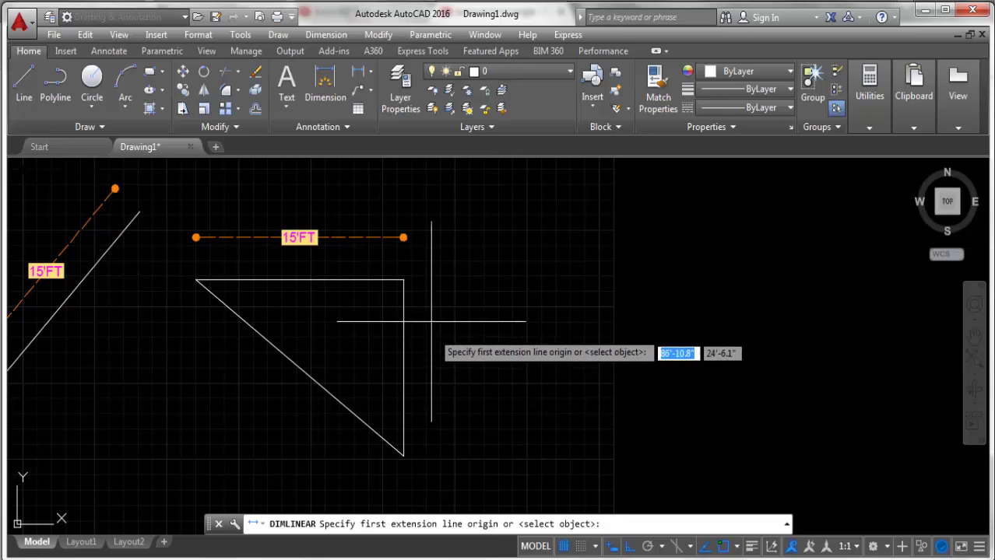
pyautogui.click(362, 72)
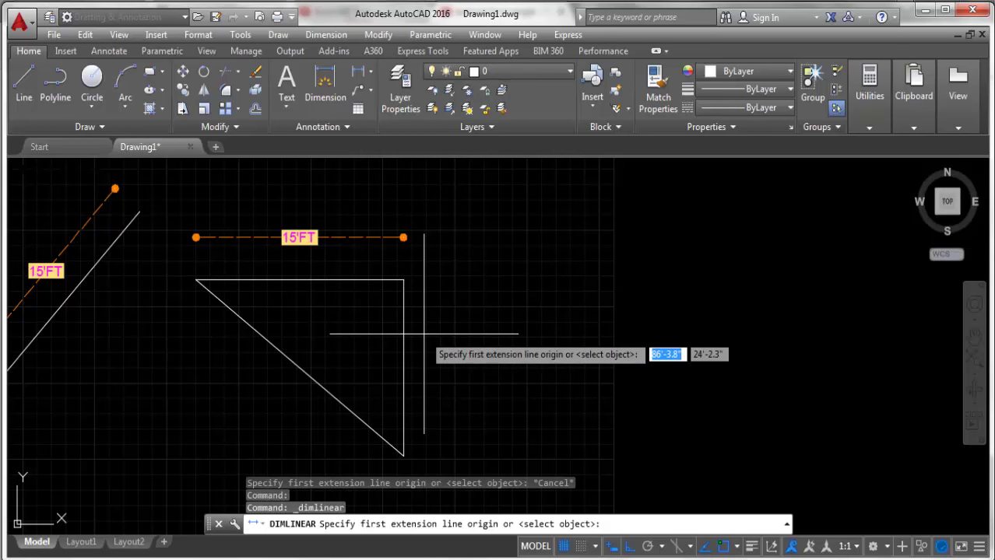
pyautogui.press('Return')
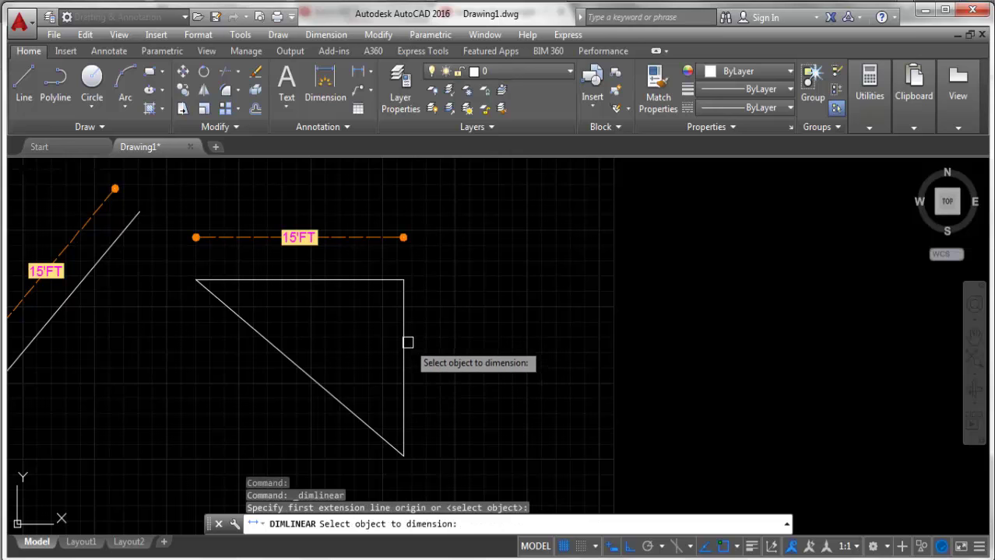
pyautogui.click(405, 330)
pyautogui.click(459, 351)
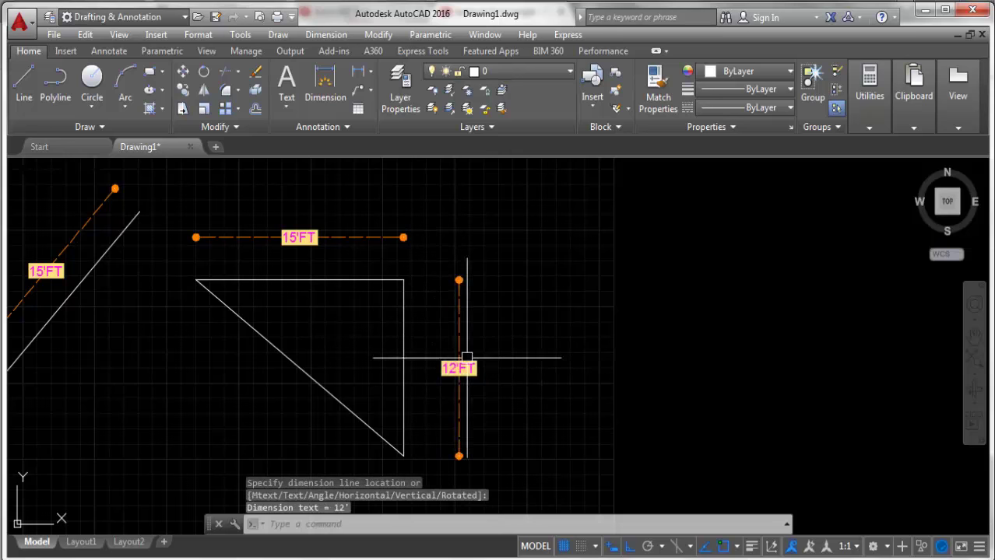
pyautogui.scroll(2, 296, 399)
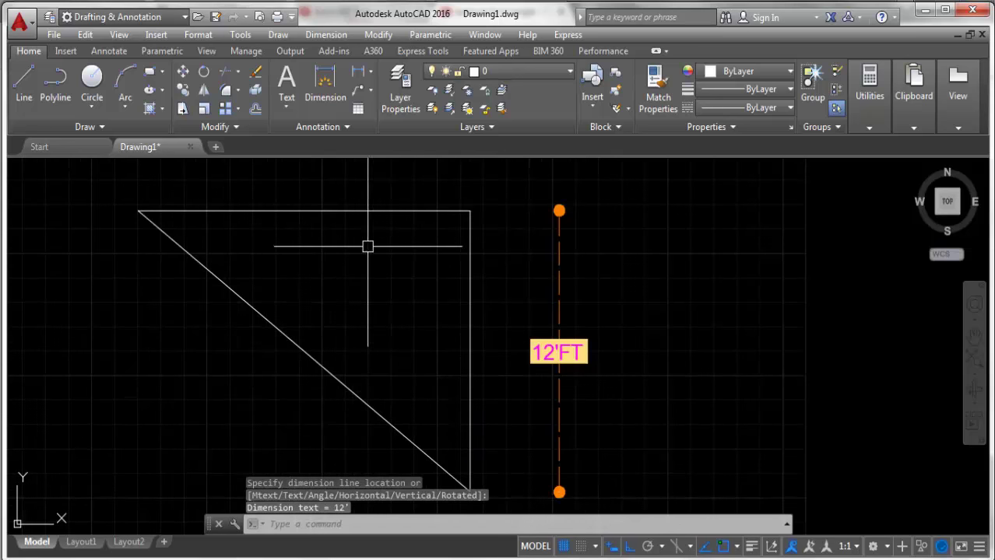
pyautogui.scroll(-2, 373, 247)
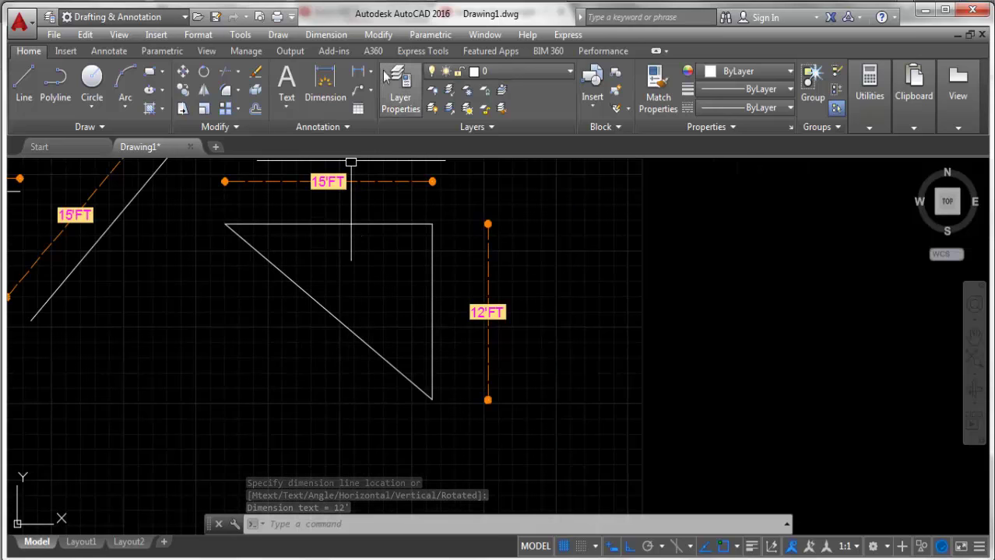
# Step: Dimension the hypotenuse with an aligned 19'-2.5"FT dimension
pyautogui.click(372, 72)
pyautogui.click(365, 127)
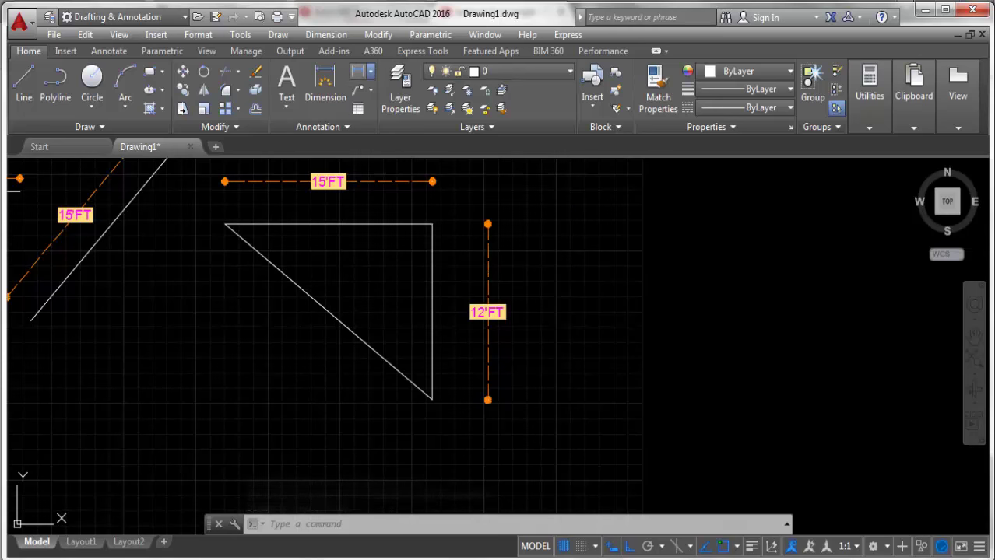
pyautogui.click(317, 303)
pyautogui.click(258, 356)
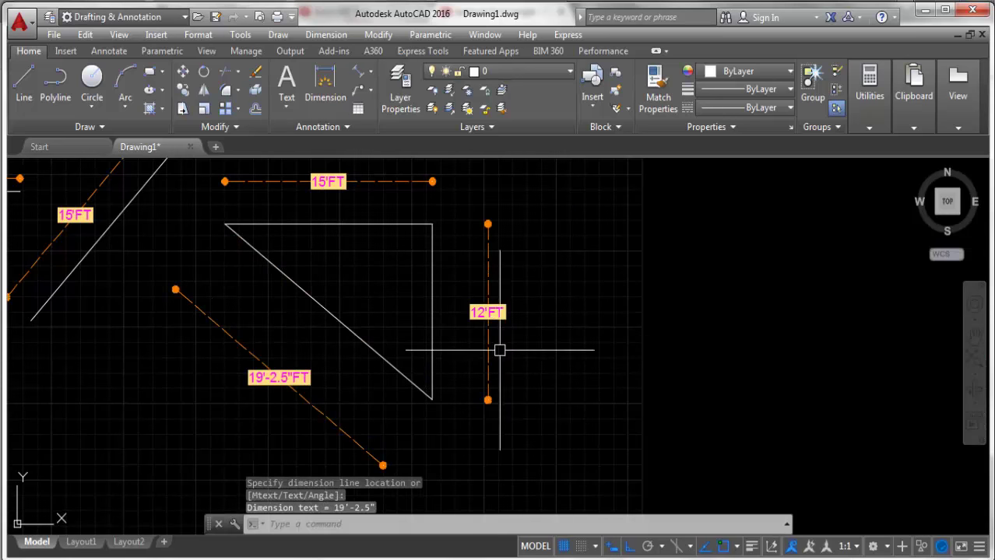
pyautogui.scroll(-2, 493, 307)
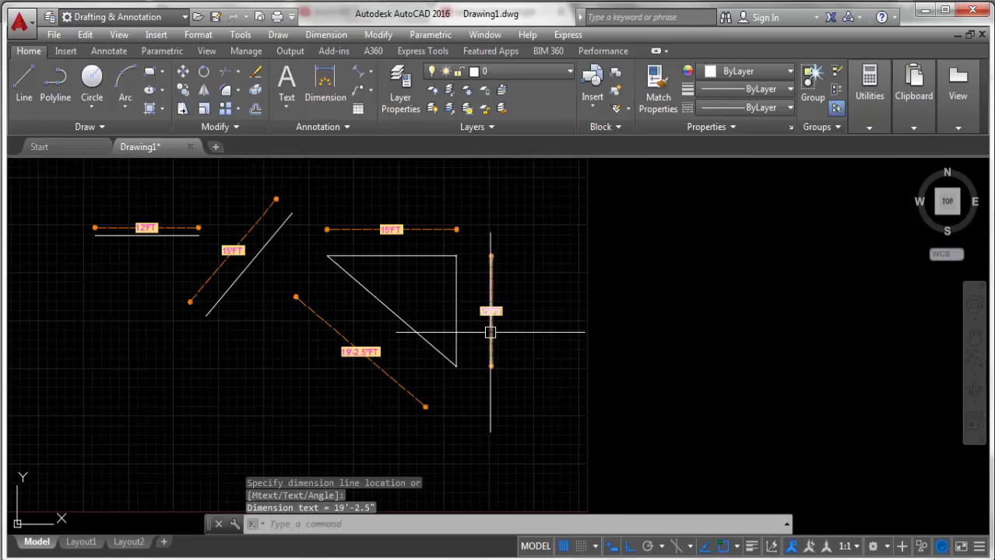
pyautogui.scroll(2, 540, 288)
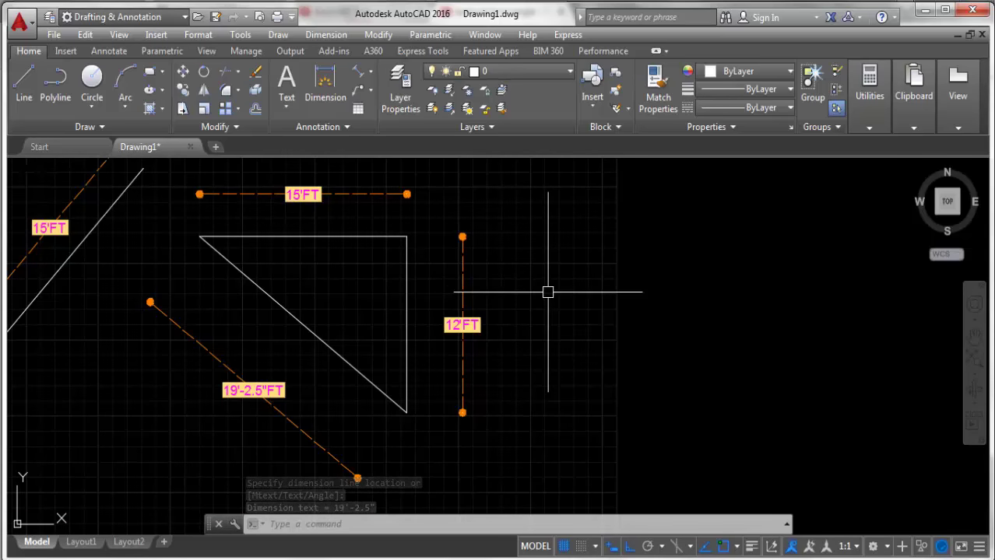